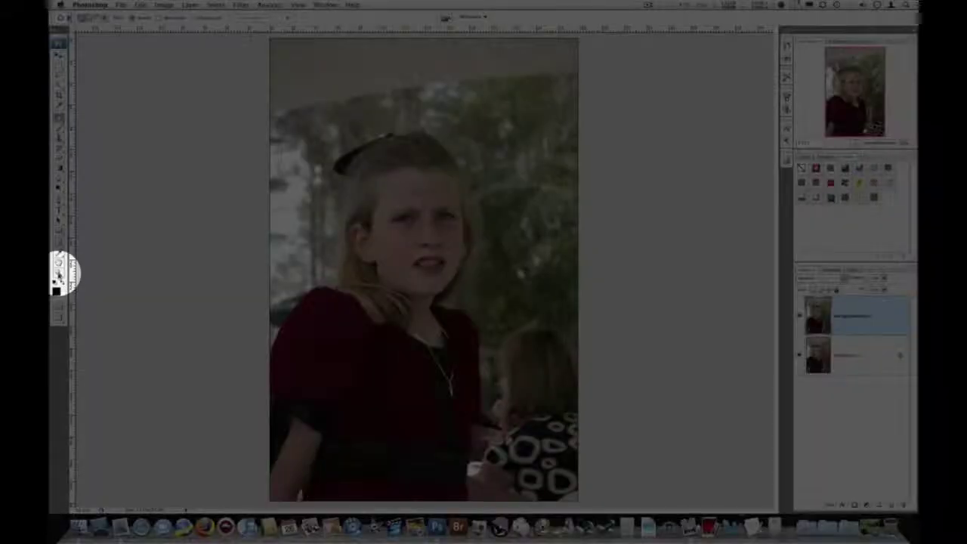
Set up the Spot Healing Brush for close-up face retouching with a 22 px diameter and 13% hardness.
left_click(58, 279)
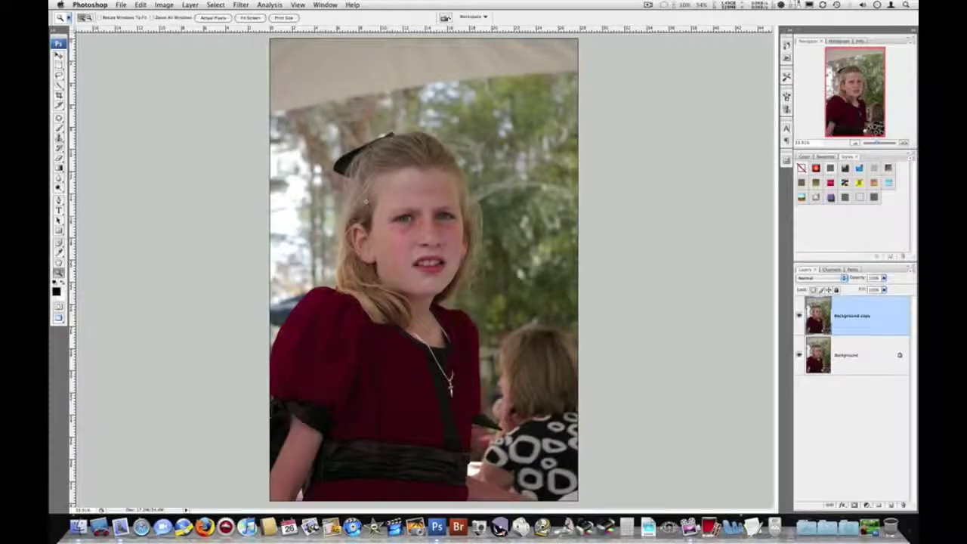
left_click_drag(344, 179, 479, 295)
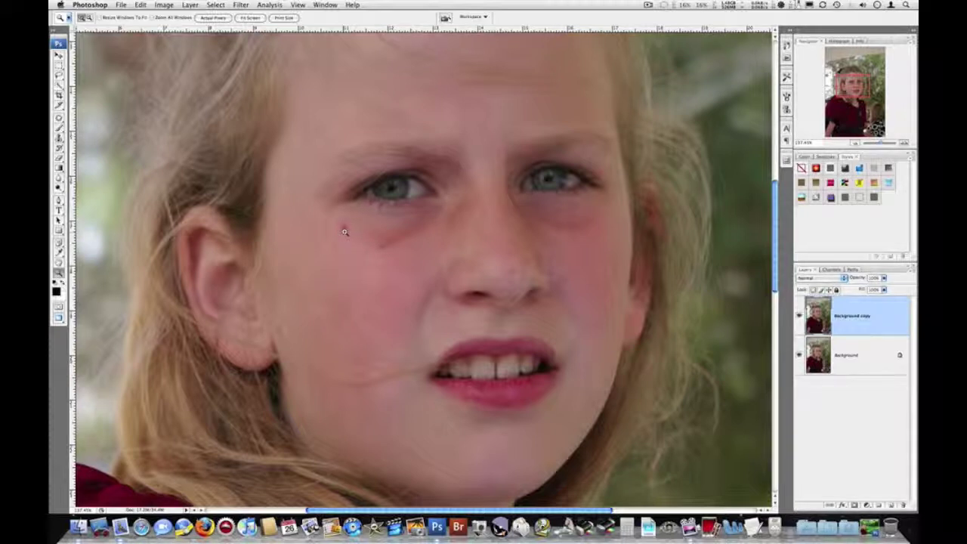
left_click(59, 119)
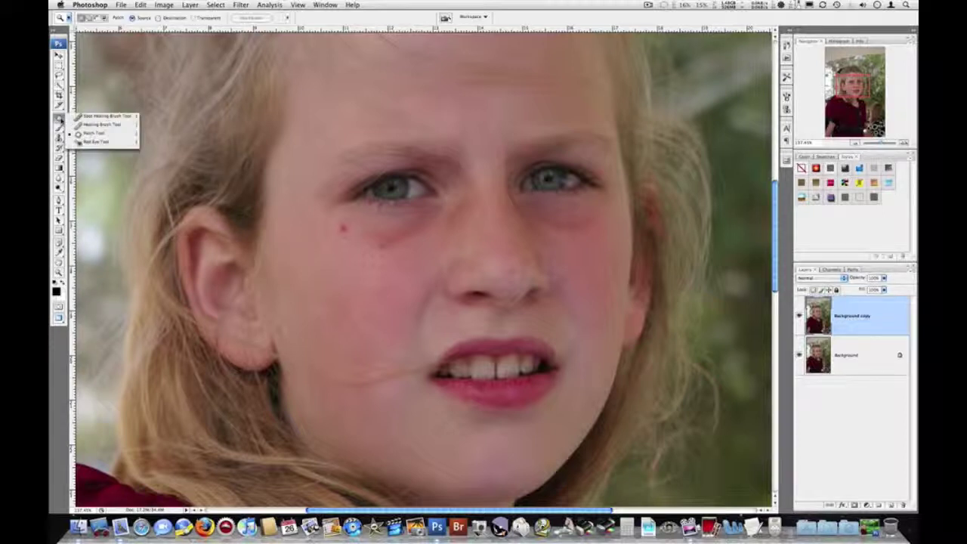
left_click(115, 116)
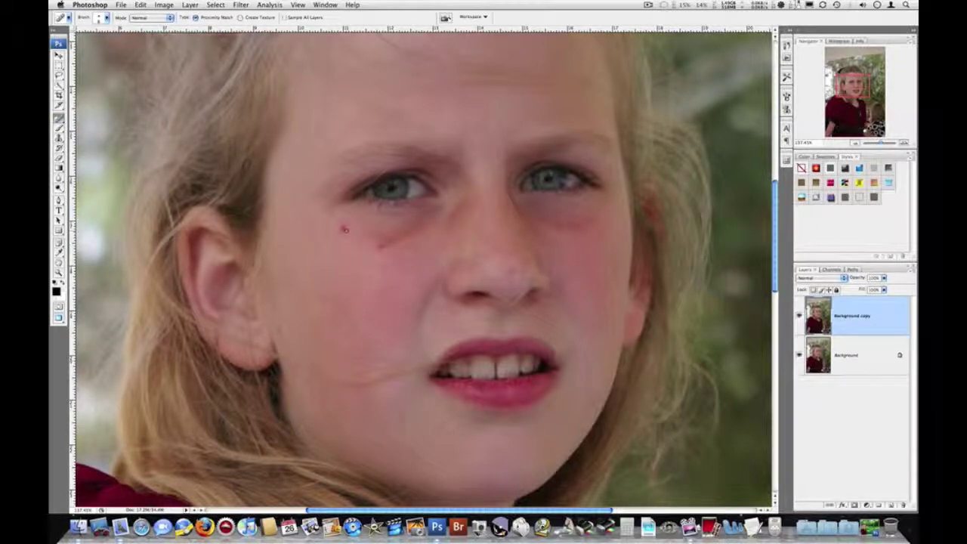
right_click(349, 230)
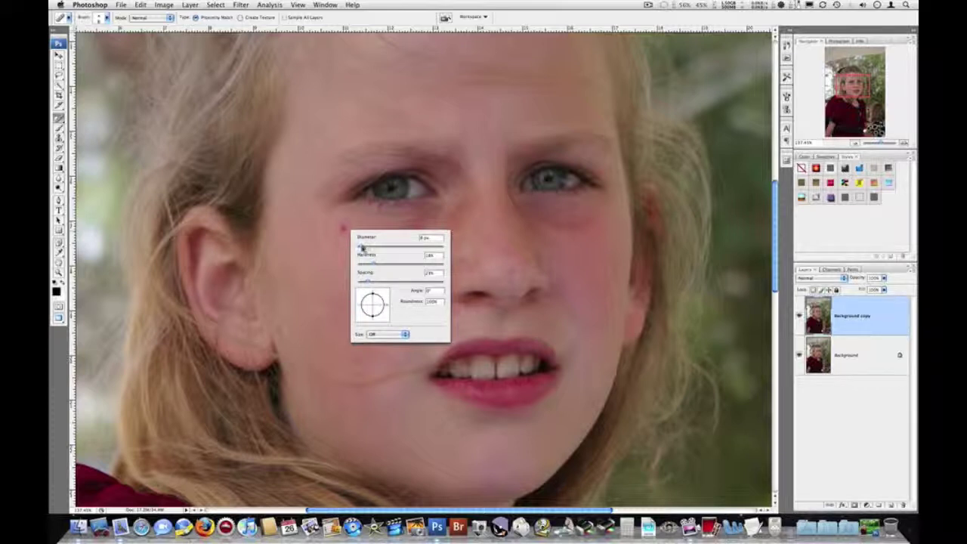
left_click_drag(362, 247, 367, 247)
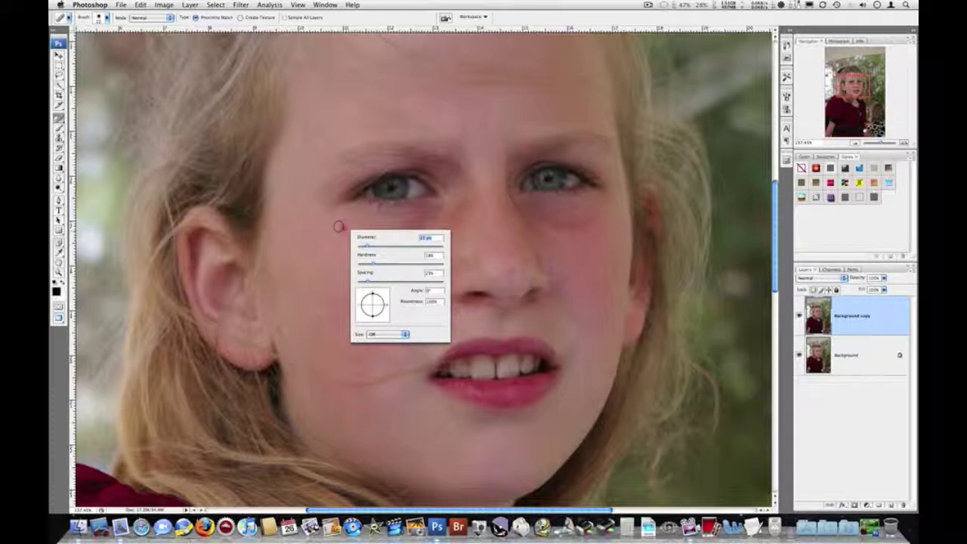
left_click_drag(365, 263, 370, 263)
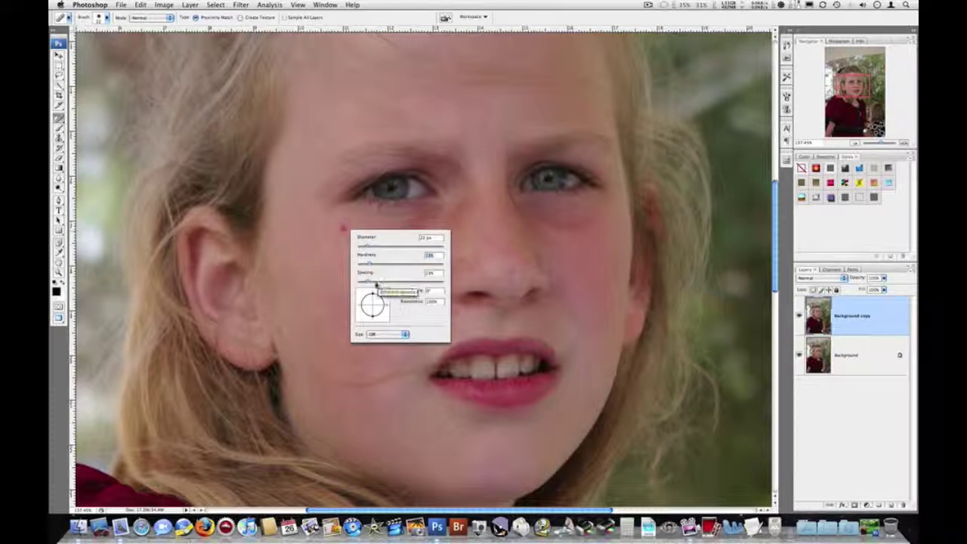
left_click(369, 281)
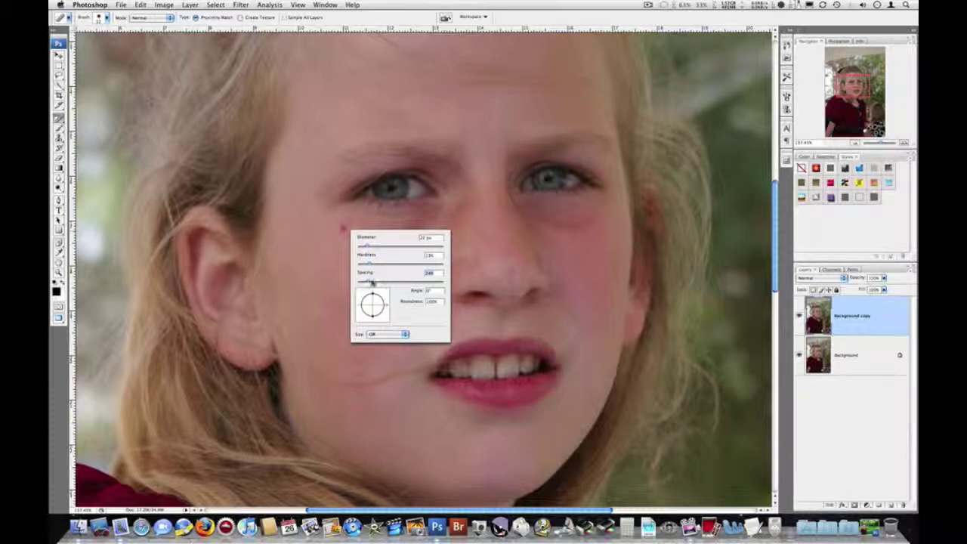
left_click_drag(371, 282, 369, 282)
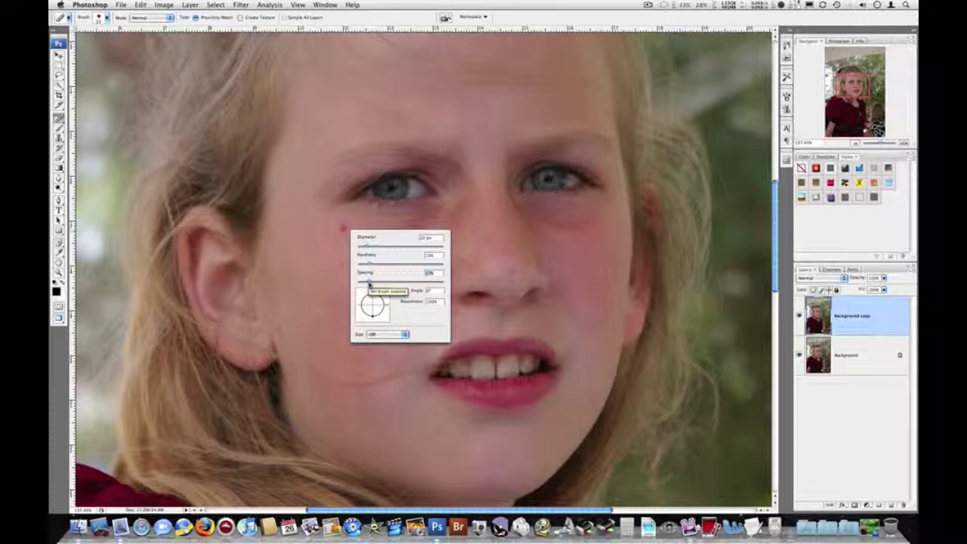
key("Return")
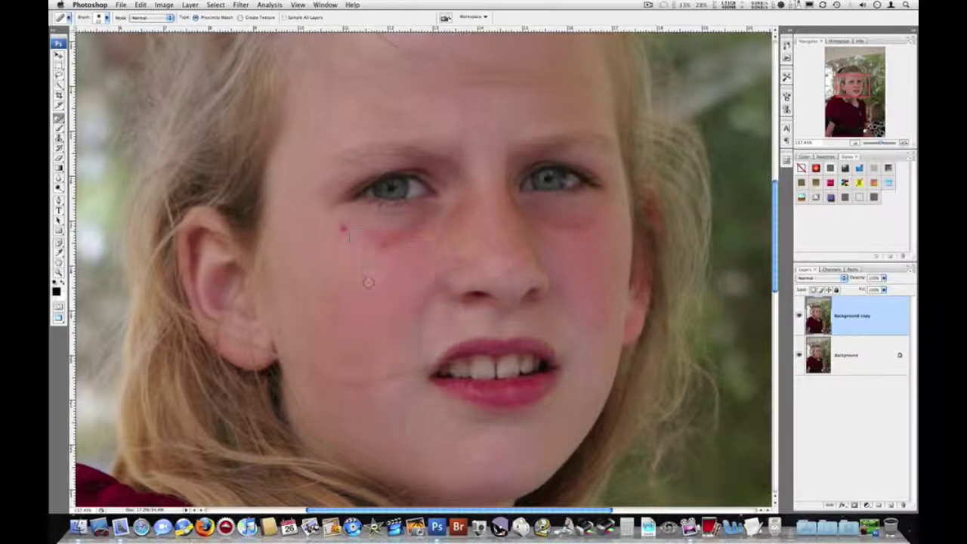
Remove the small blemishes under the eyes, on both cheeks and on the nose with the Spot Healing Brush.
left_click(347, 230)
left_click(381, 246)
left_click(601, 234)
left_click(596, 265)
left_click(278, 334)
left_click(315, 365)
left_click(508, 270)
left_click(462, 260)
left_click(59, 120)
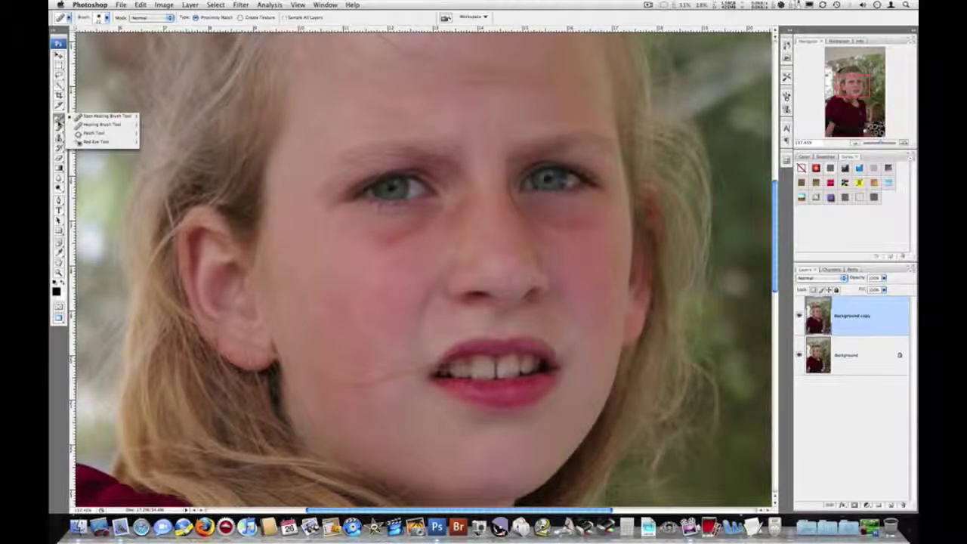
left_click(59, 121)
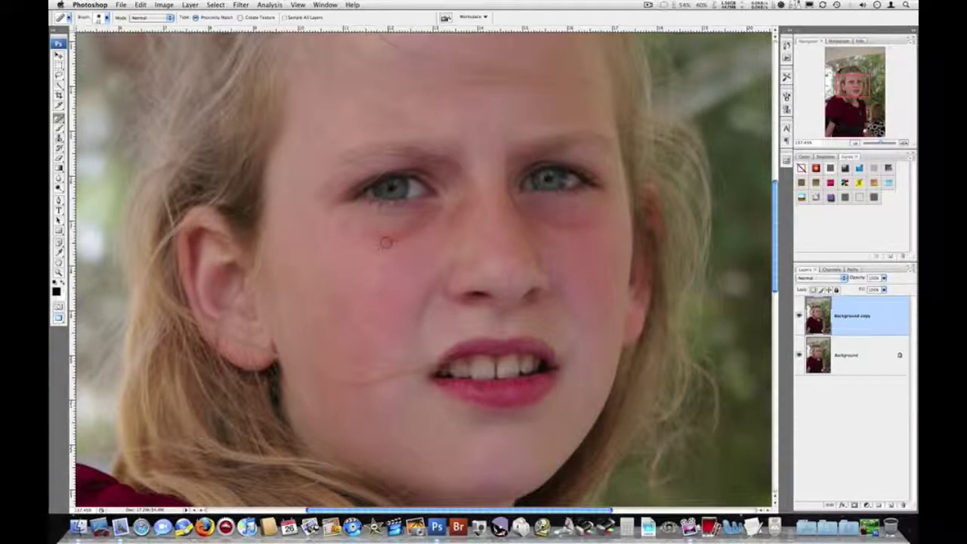
left_click(385, 243)
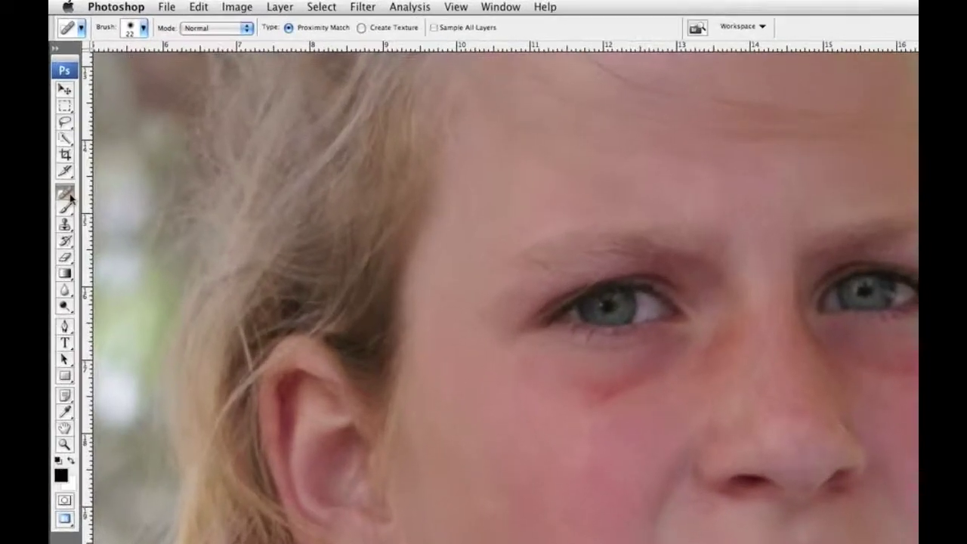
Patch the reddish bag under the eye on the image's left side with clean cheek skin, then deselect.
left_click(65, 194)
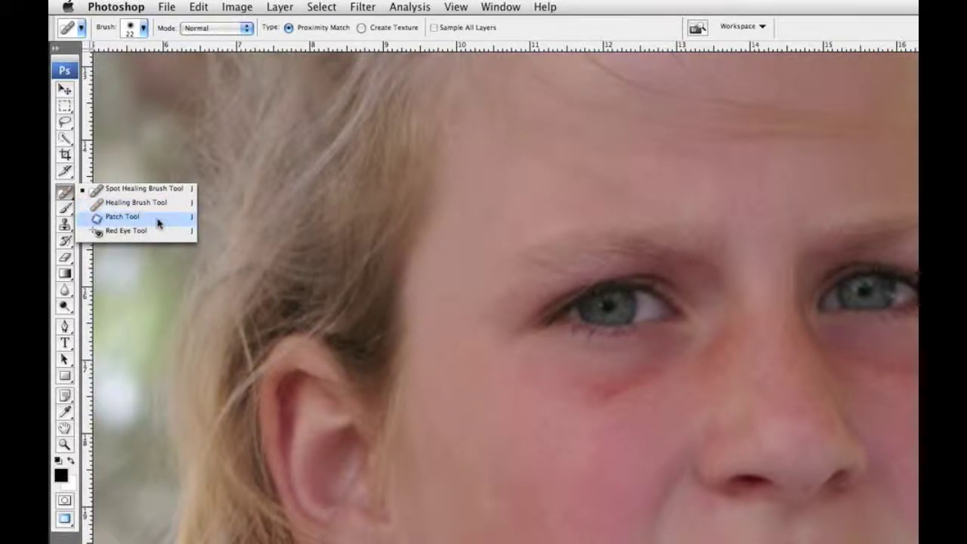
left_click(122, 217)
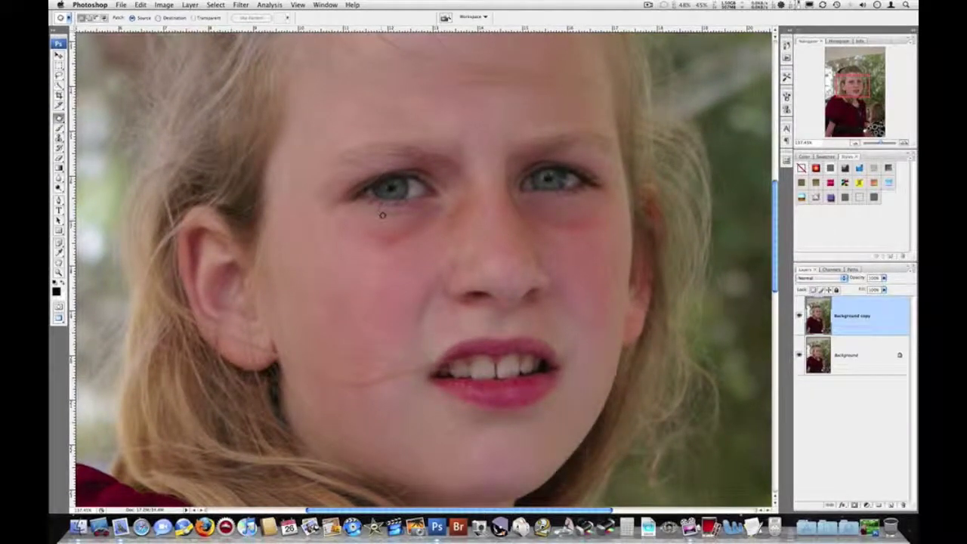
mouse_move(382, 214)
left_mouse_down()
mouse_move(362, 219)
mouse_move(361, 252)
mouse_move(431, 251)
mouse_move(463, 223)
mouse_move(462, 211)
mouse_move(446, 208)
mouse_move(378, 217)
mouse_move(403, 246)
mouse_move(362, 293)
left_mouse_up()
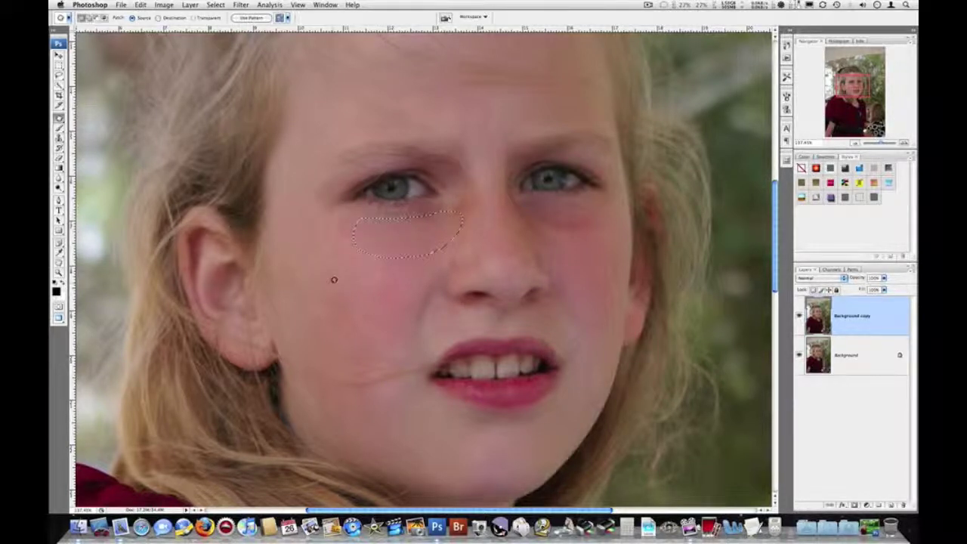
key("super+d")
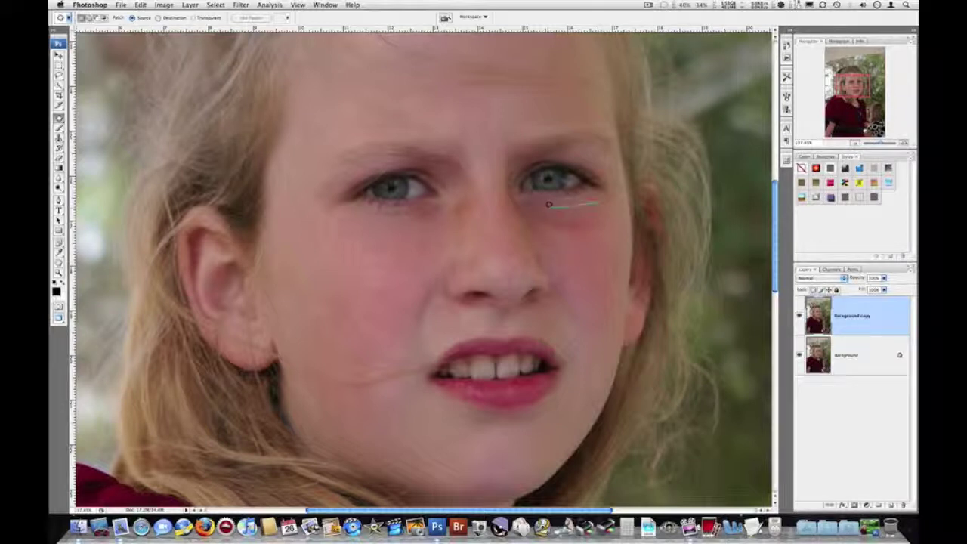
Patch the redness under the eye on the image's right side with smoother cheek skin from below it, clearing the selection when done.
mouse_move(537, 216)
left_mouse_down()
mouse_move(565, 241)
mouse_move(608, 250)
mouse_move(619, 212)
mouse_move(597, 201)
left_mouse_up()
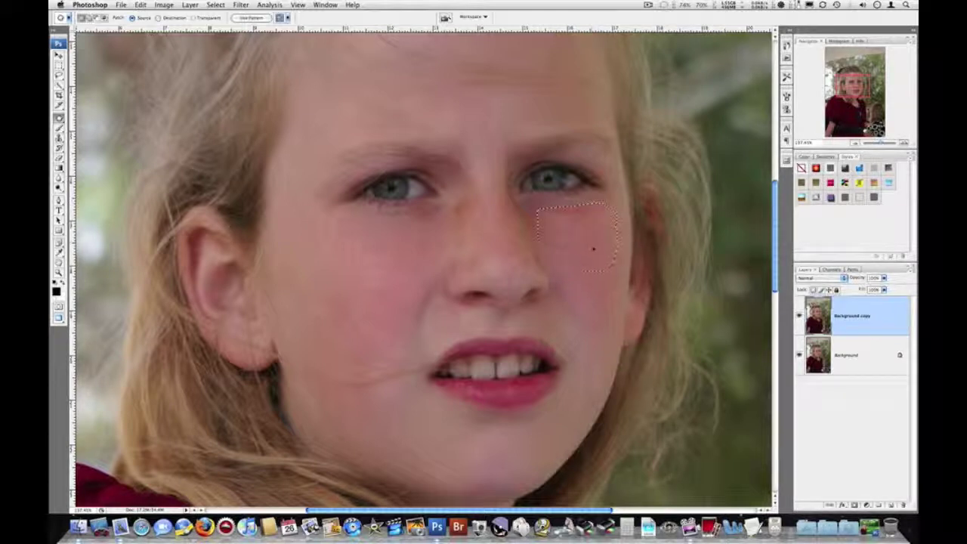
left_click_drag(593, 252, 574, 261)
key("super+d")
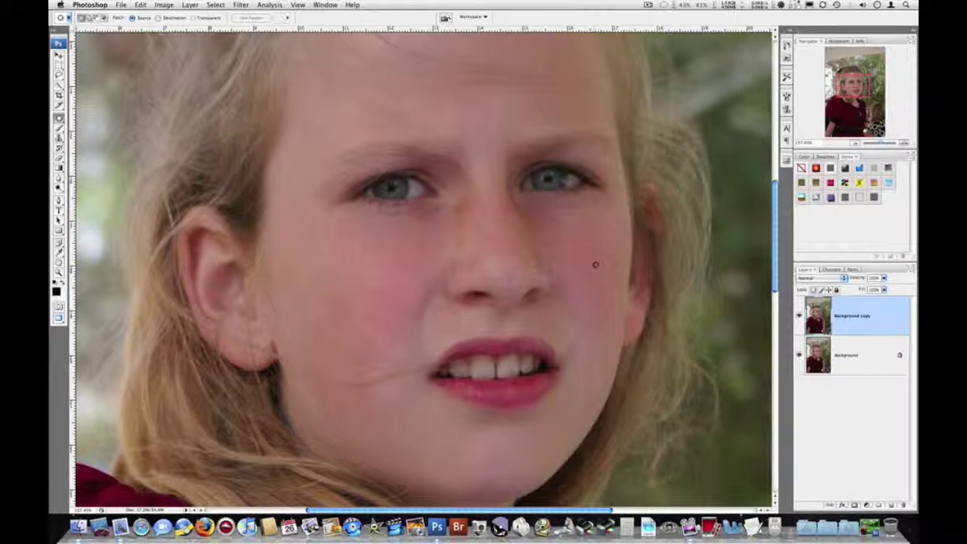
left_click_drag(596, 272, 595, 265)
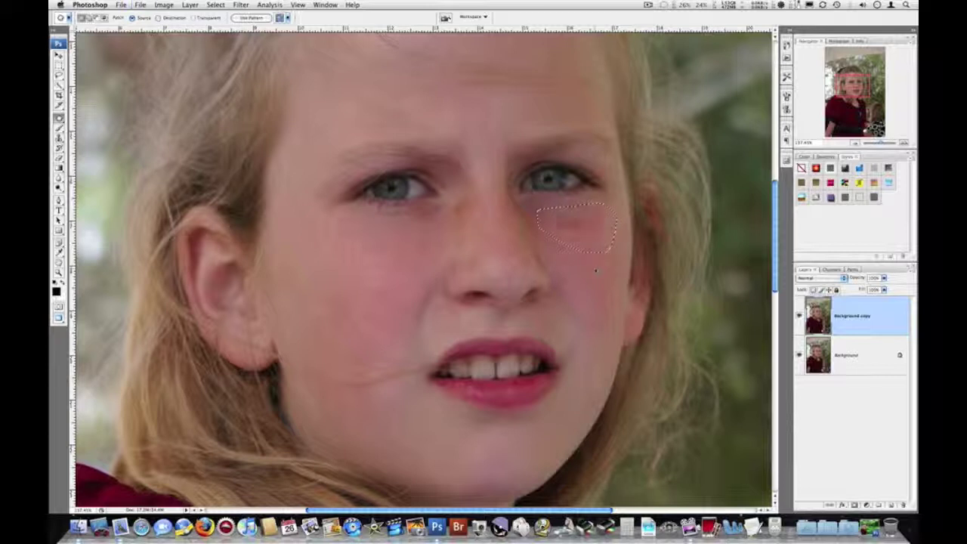
left_click_drag(583, 240, 595, 282)
left_click(602, 278)
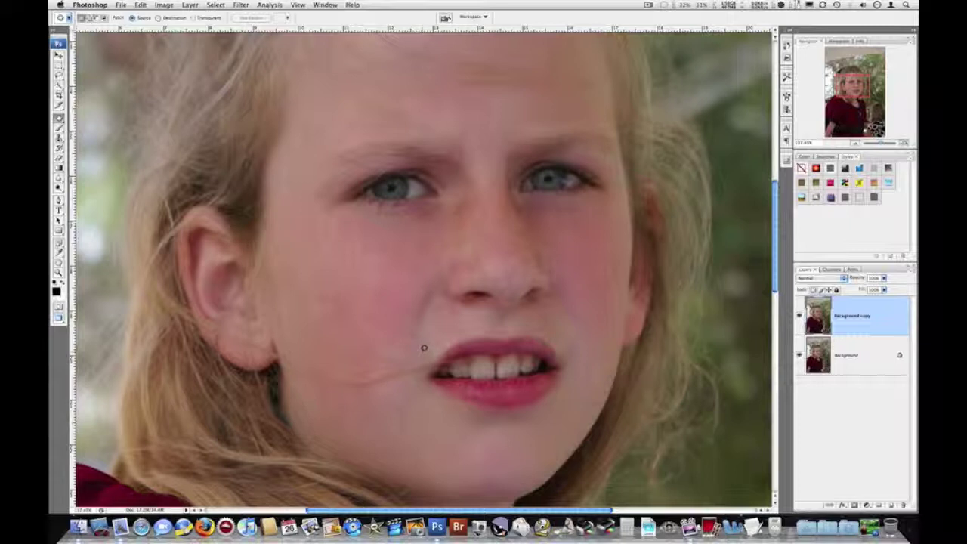
Patch out the stray hair crossing the lower cheek beside the mouth using nearby clean skin, then deselect.
mouse_move(380, 395)
left_mouse_down()
mouse_move(321, 408)
mouse_move(301, 393)
mouse_move(286, 338)
mouse_move(422, 353)
left_mouse_up()
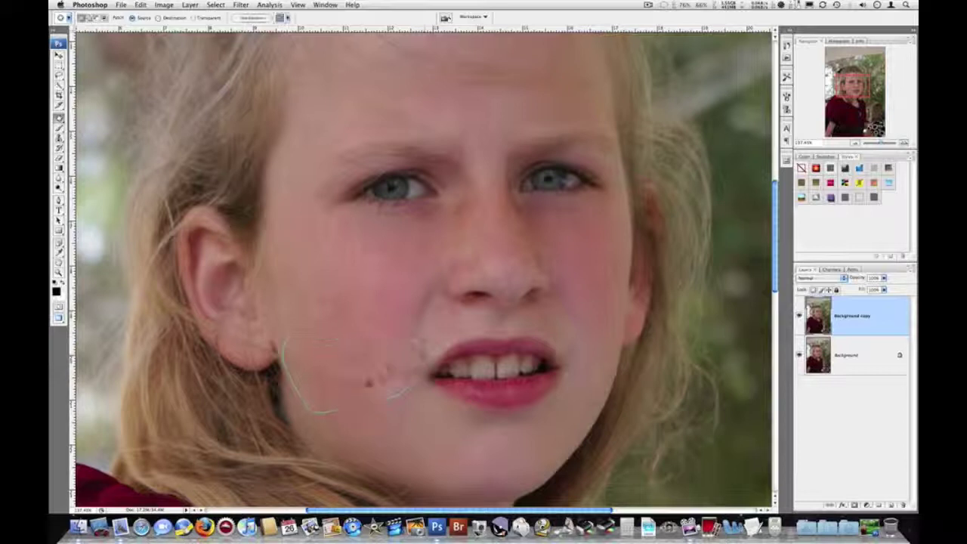
mouse_move(367, 380)
left_mouse_down()
mouse_move(367, 324)
mouse_move(357, 321)
left_mouse_up()
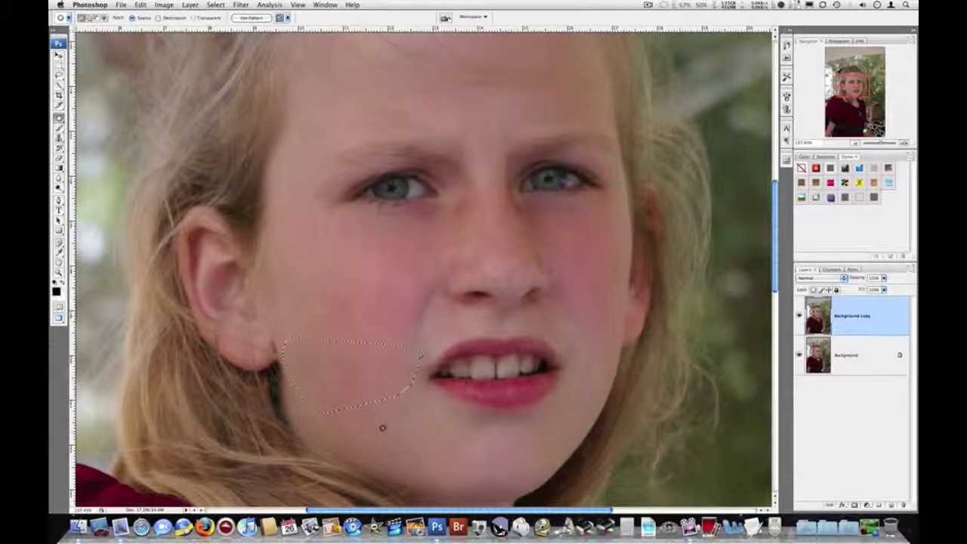
key("super+d")
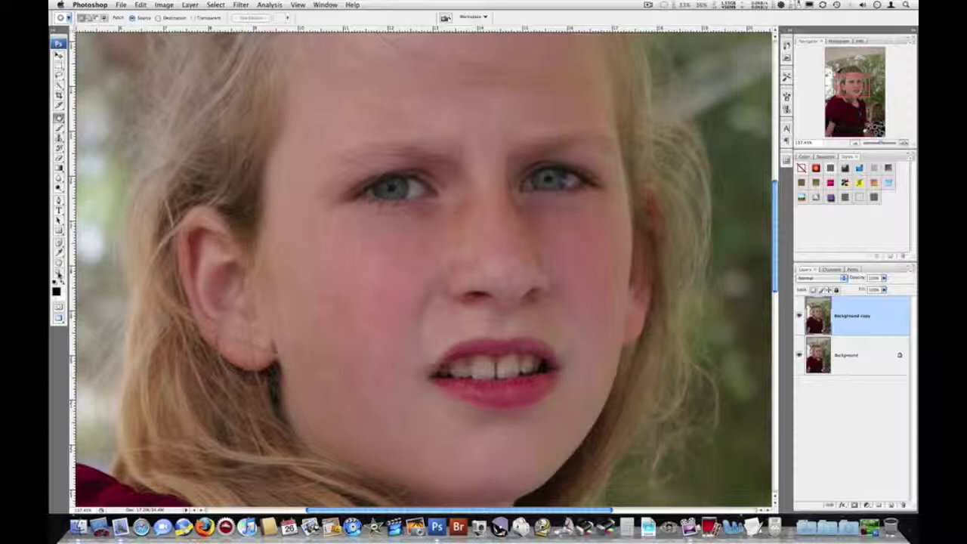
Remove the fine stray hair on the skin above the mouth's left corner using the Healing Brush with sampled nearby skin.
left_click(59, 272)
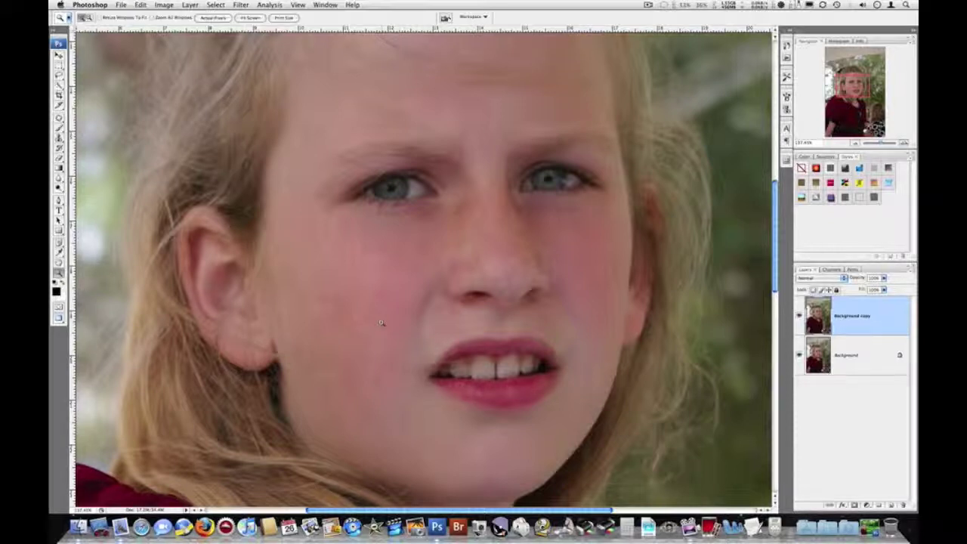
left_click_drag(518, 412, 527, 424)
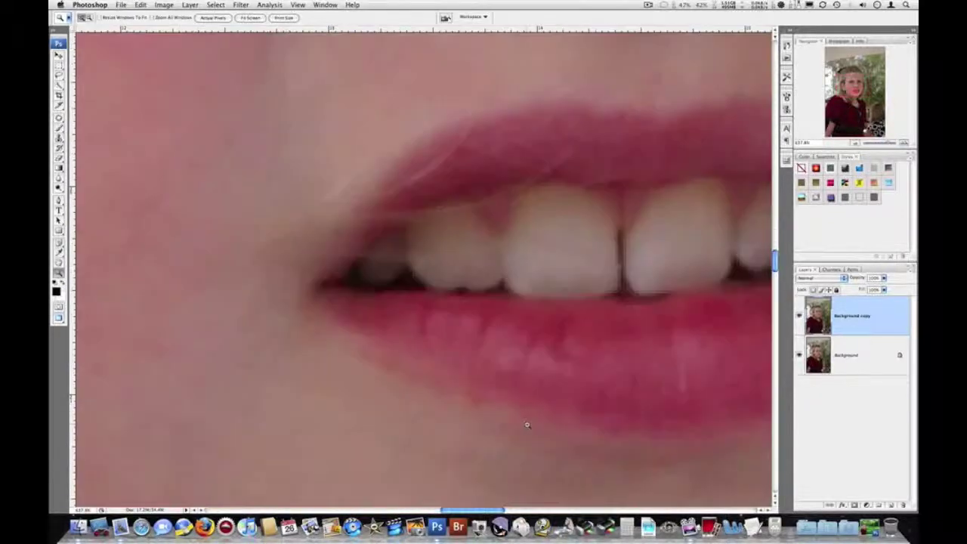
left_click_drag(350, 299, 371, 420)
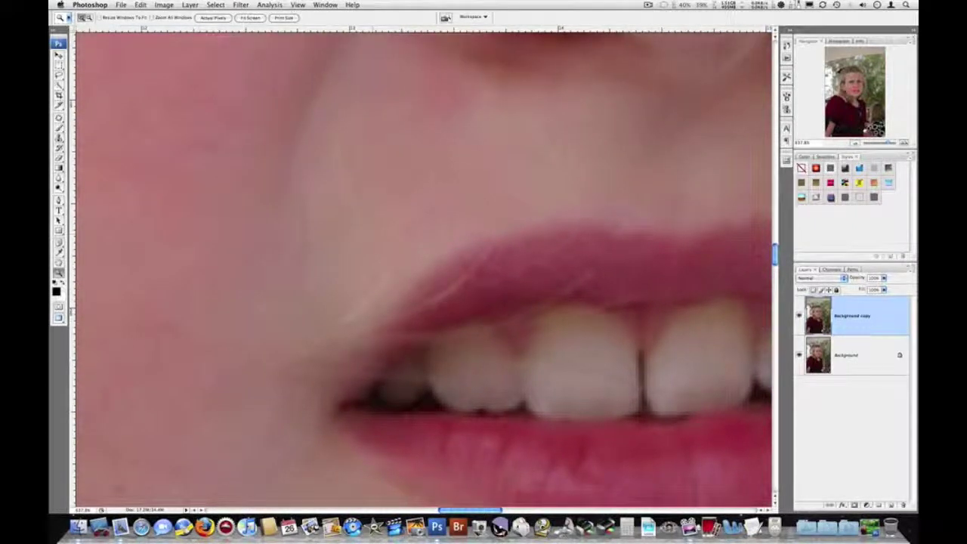
left_click(59, 86)
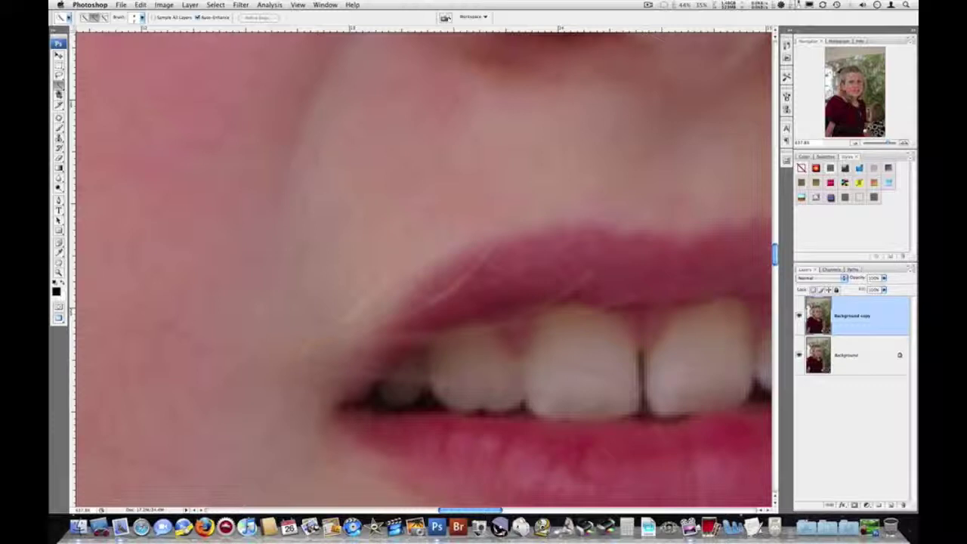
left_click_drag(60, 118, 94, 118)
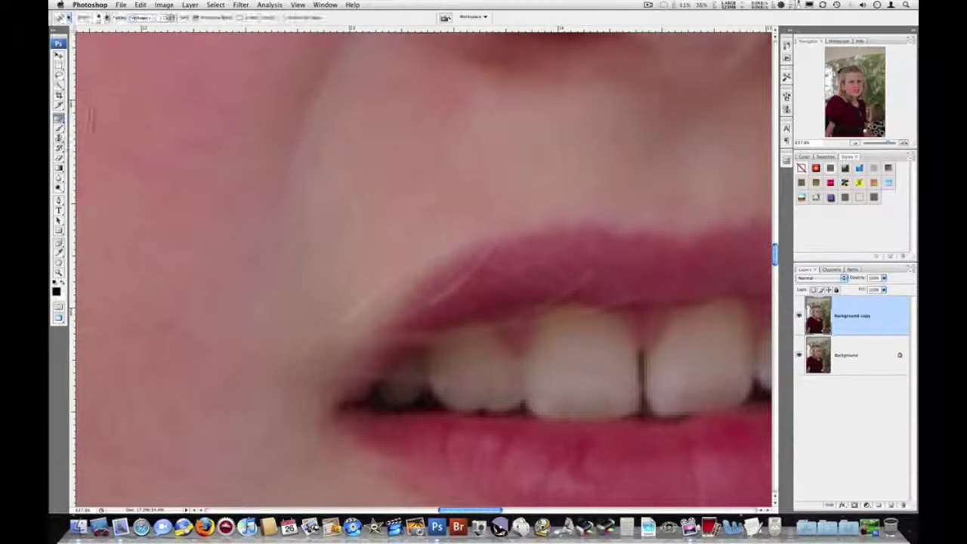
left_click(371, 276)
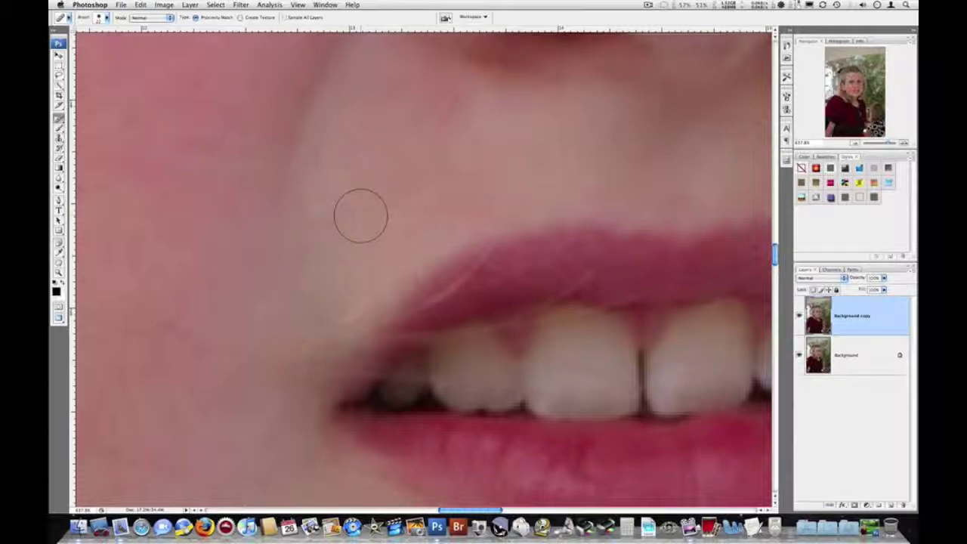
left_click_drag(60, 118, 82, 125)
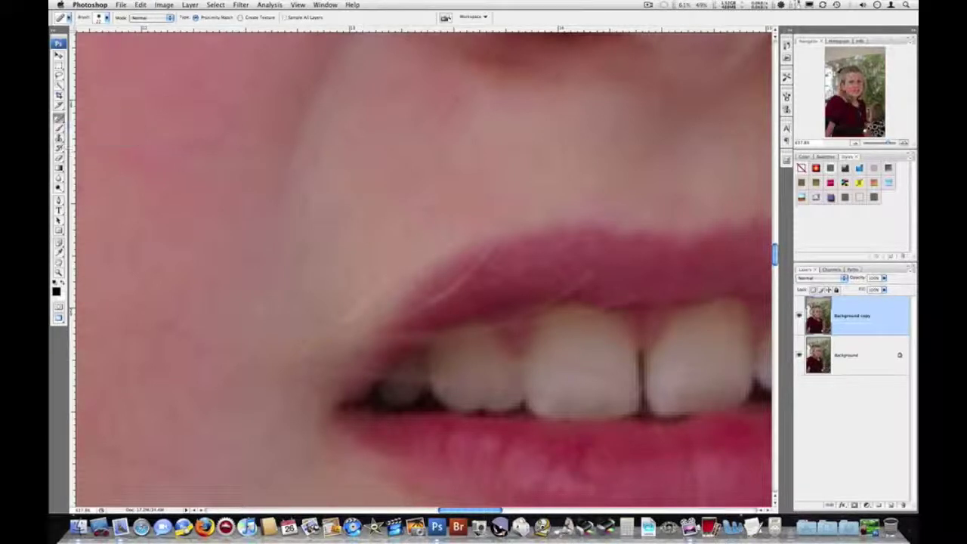
left_click(371, 239, "alt")
left_click(378, 241, "alt")
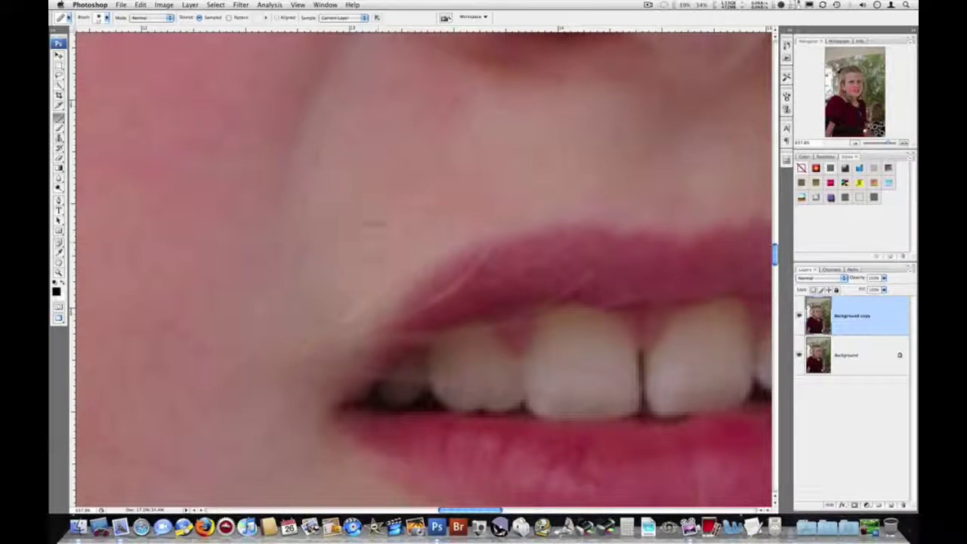
left_click(390, 255, "alt")
left_click(398, 237)
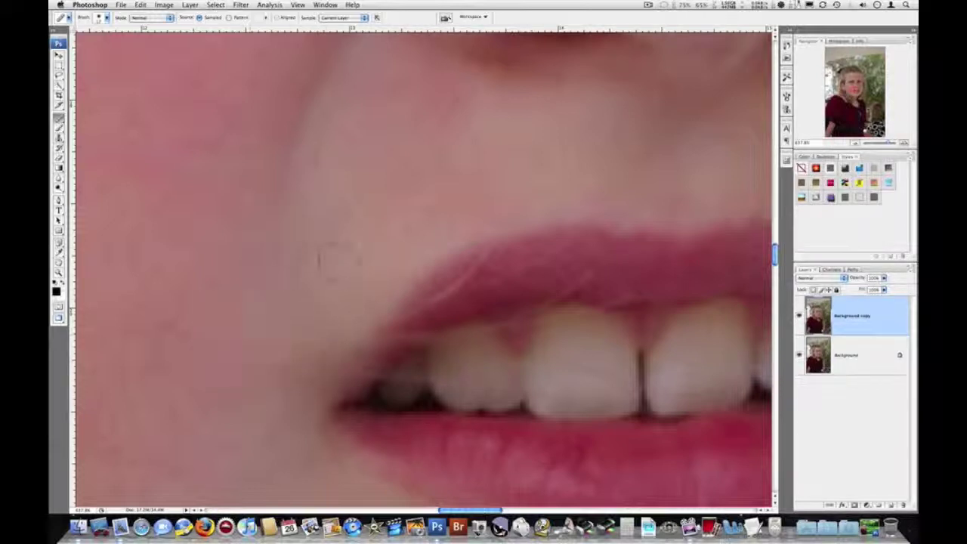
Remove the fine stray hairs crossing the upper lip with the Healing Brush, sampling clean lip texture close to each one.
left_click(531, 263, "alt")
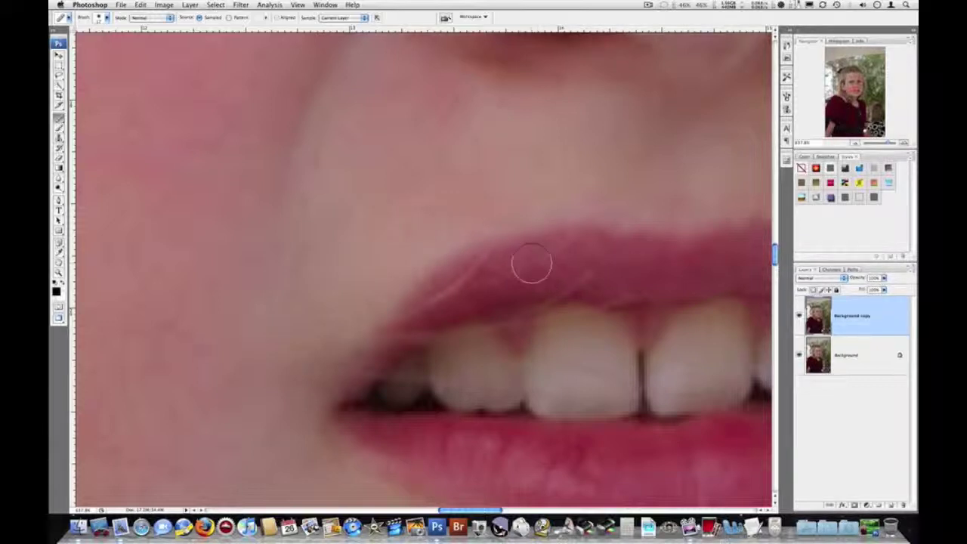
mouse_move(480, 271)
left_mouse_down()
mouse_move(449, 294)
mouse_move(468, 278)
left_mouse_up()
left_click(493, 280, "alt")
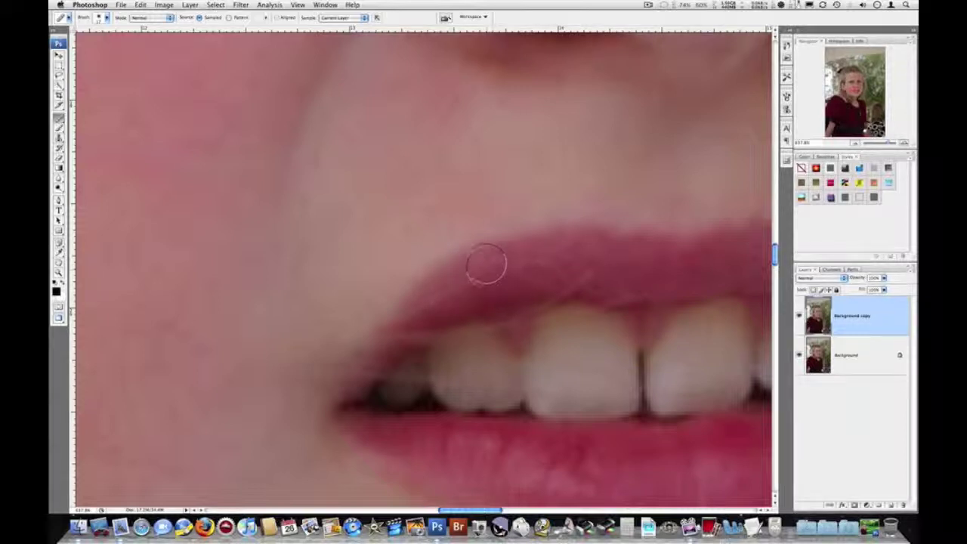
left_click(488, 268)
left_click(501, 276, "alt")
mouse_move(540, 266)
left_mouse_down()
mouse_move(553, 260)
mouse_move(533, 281)
mouse_move(585, 276)
mouse_move(529, 277)
left_mouse_up()
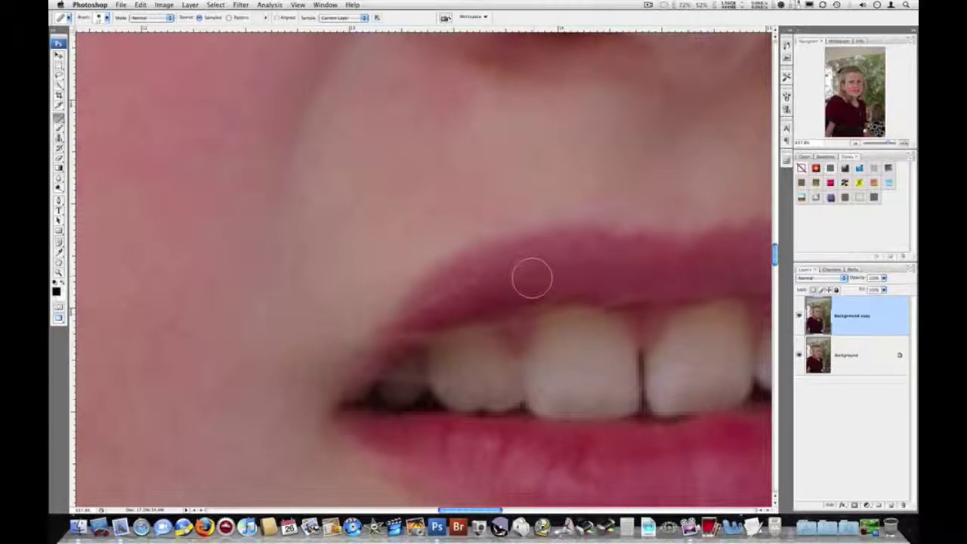
Heal the stray hair crossing the top of the side tooth, sampling clean areas of the teeth.
mouse_move(483, 374)
left_mouse_down()
mouse_move(450, 374)
mouse_move(487, 377)
mouse_move(471, 327)
left_mouse_up()
left_click(487, 376, "alt")
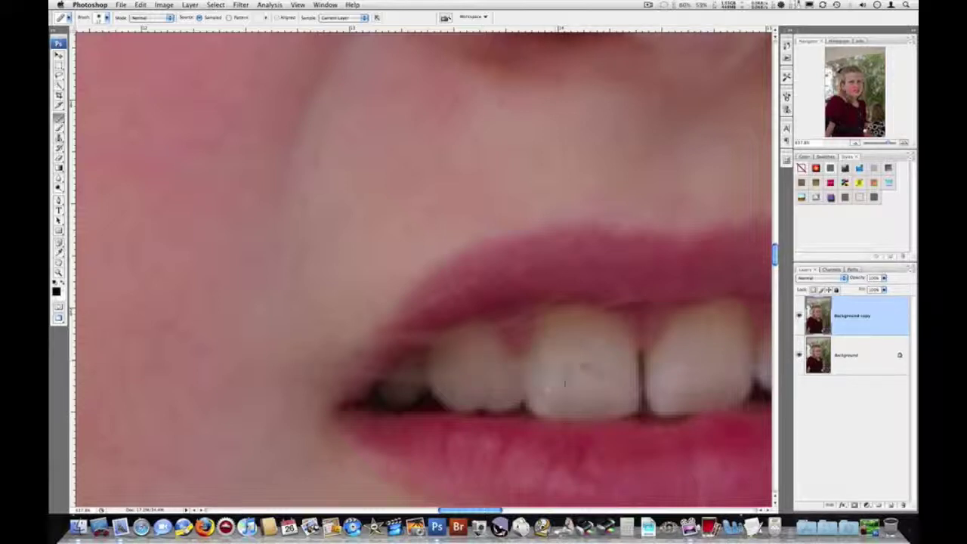
left_click(578, 381, "alt")
left_click(504, 315)
left_click(474, 286)
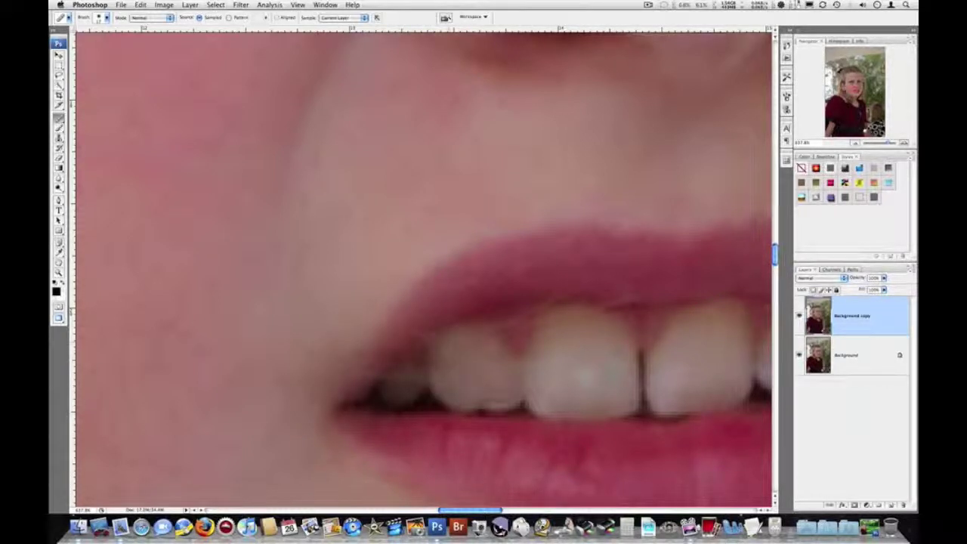
Reduce the Healing Brush size and heal the remaining hair along the gum line between the side tooth and front tooth.
right_click(471, 370)
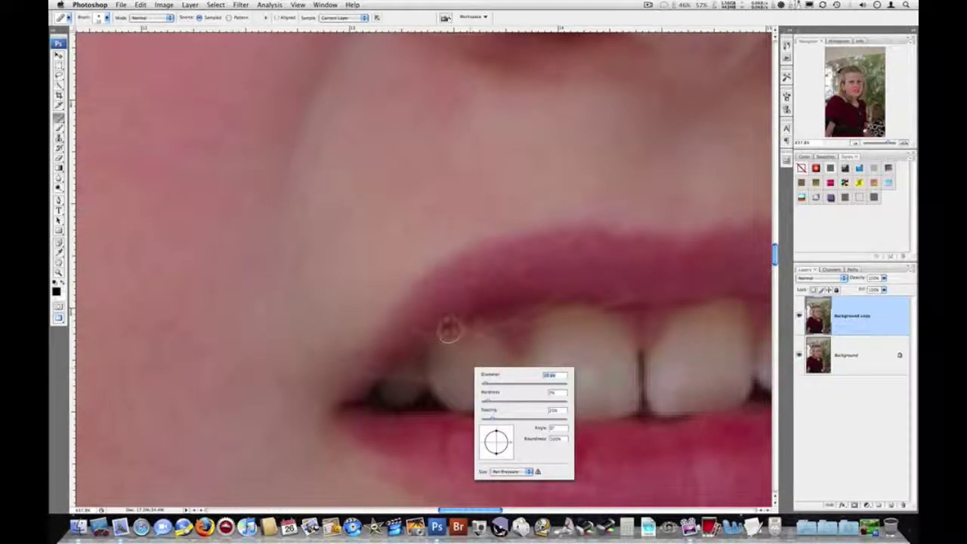
key("Return")
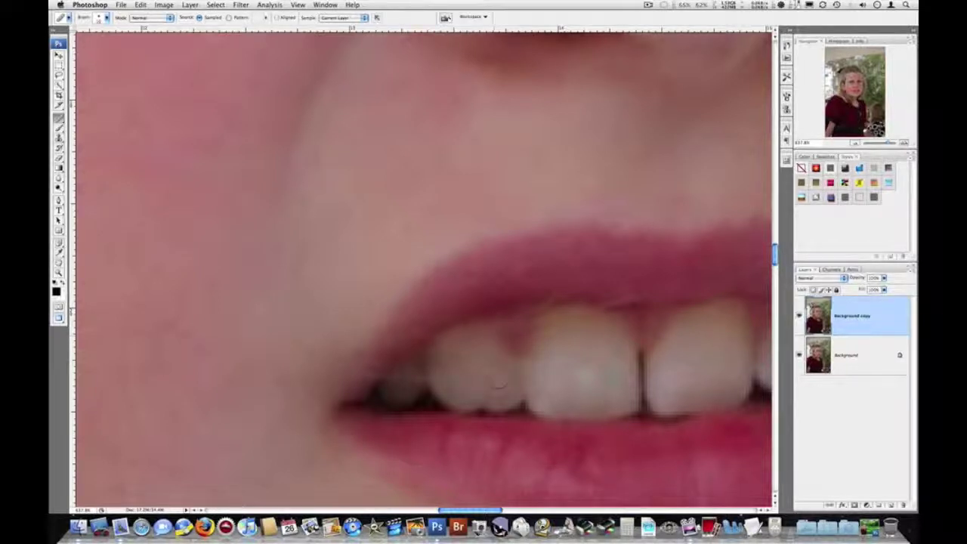
left_click(512, 349, "alt")
left_click(512, 319)
left_click(550, 317)
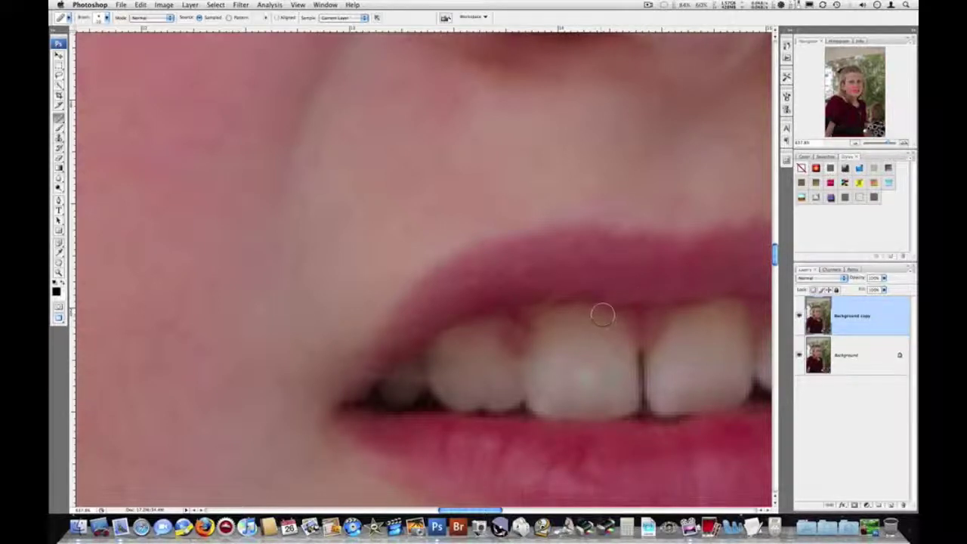
Clean up the stray hair over the small back tooth at the mouth corner on the image's left side, using sampled nearby areas.
left_click(407, 389, "alt")
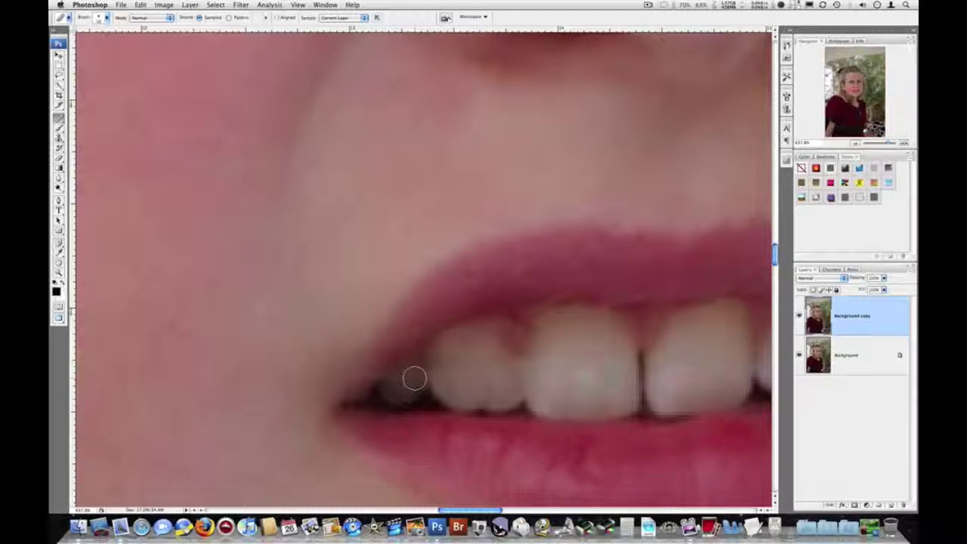
mouse_move(422, 380)
left_mouse_down()
mouse_move(393, 390)
mouse_move(401, 390)
mouse_move(366, 375)
left_mouse_up()
left_click(366, 376, "alt")
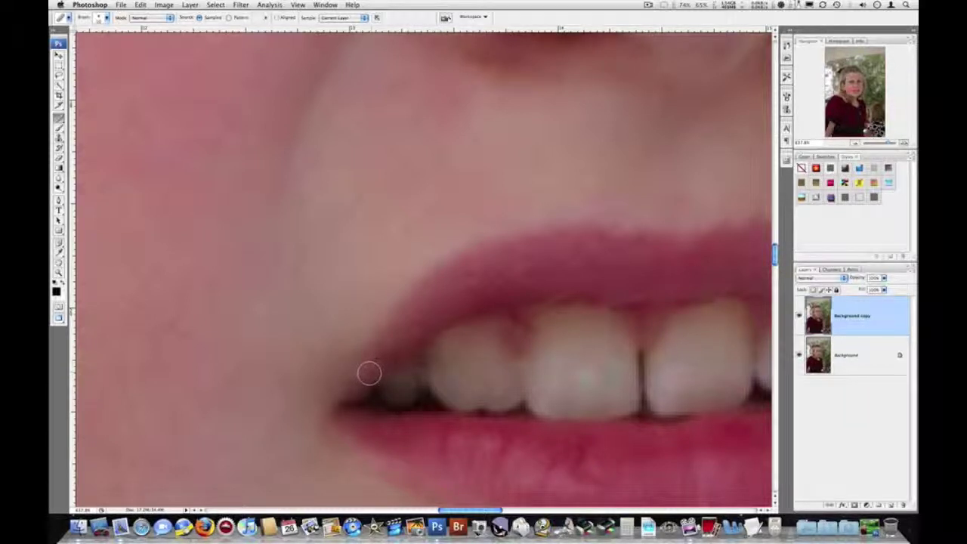
Inspect the mouth, cheek, nose and chin up close for leftover hairs or blemishes, and finish with the whole portrait in view.
scroll(584, 328, "right", 2)
scroll(587, 330, "right", 5)
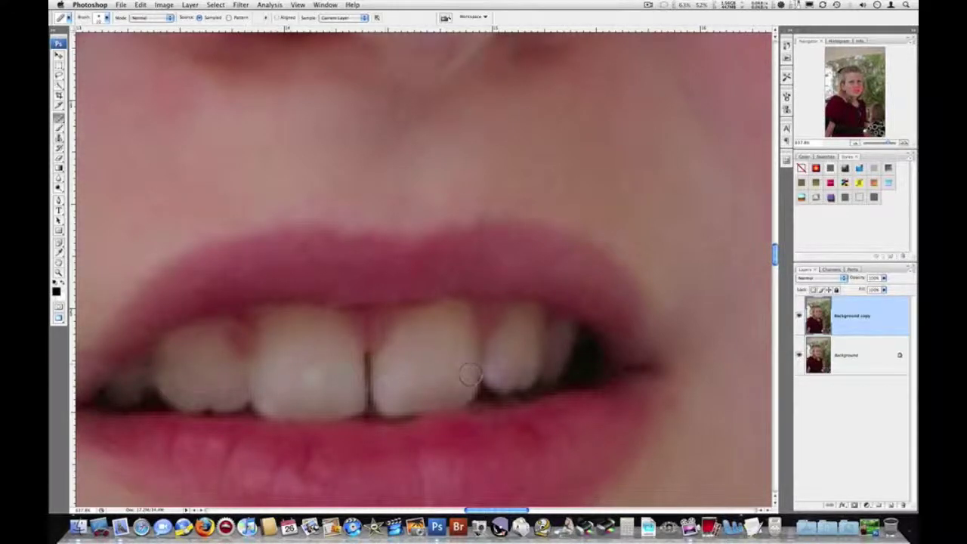
scroll(470, 374, "up", 5)
scroll(472, 374, "down", 3)
scroll(472, 374, "left", 10)
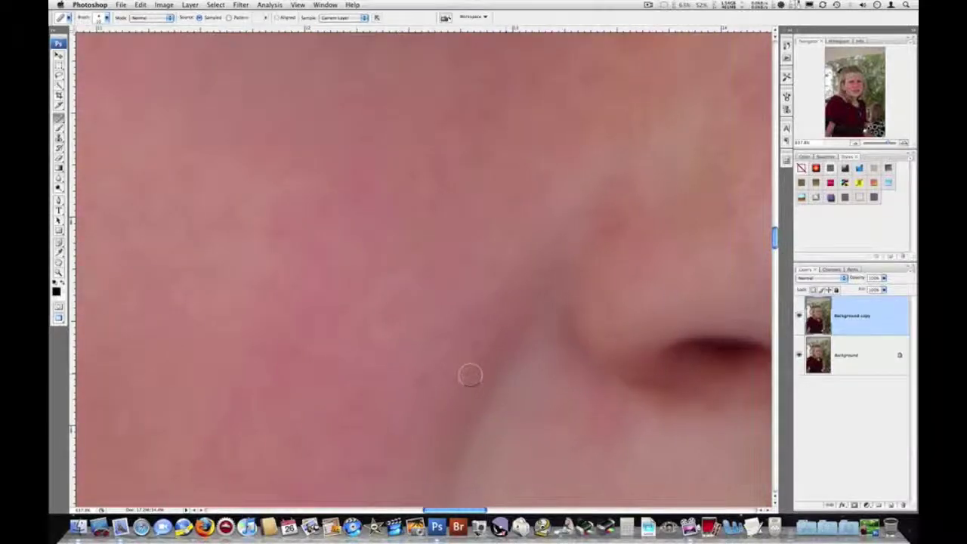
scroll(470, 374, "down", 3)
scroll(470, 374, "right", 10)
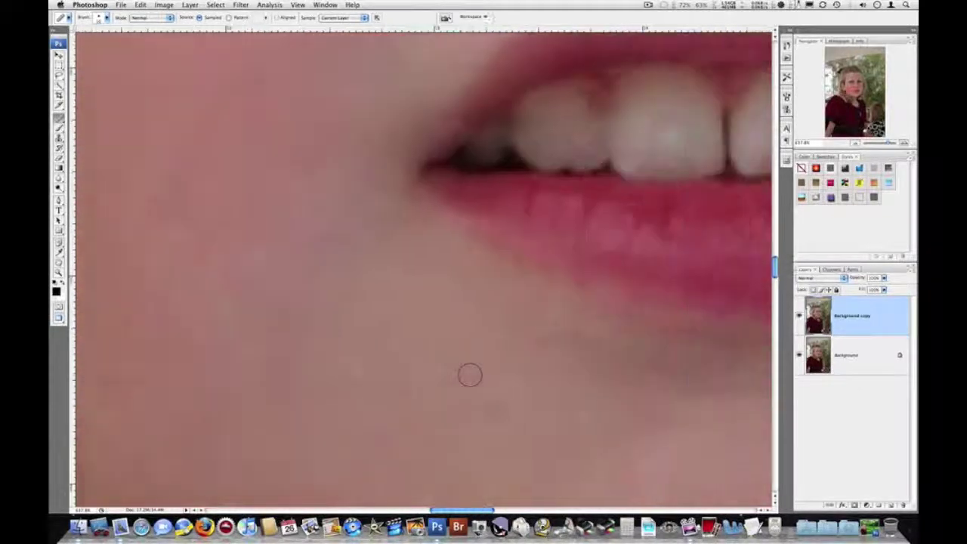
scroll(470, 374, "right", 3)
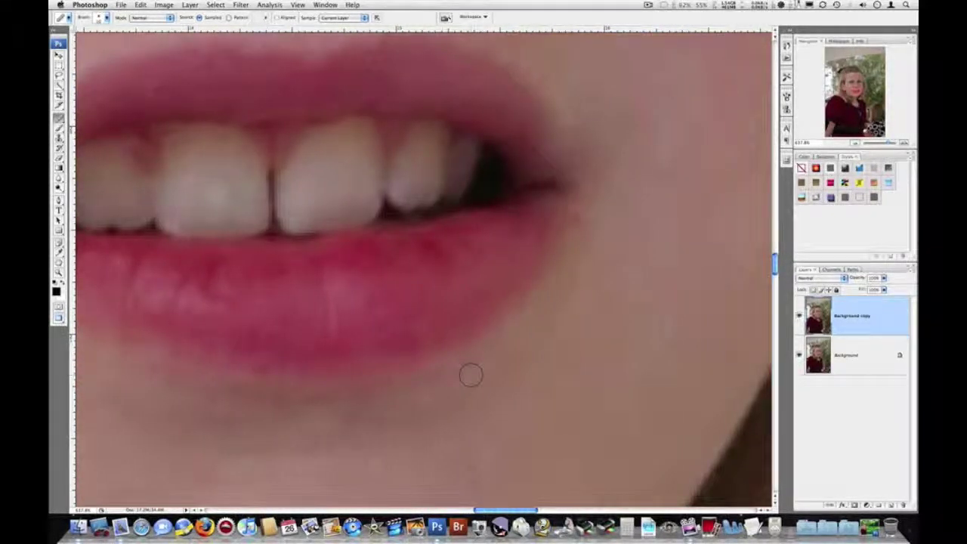
key("super+0")
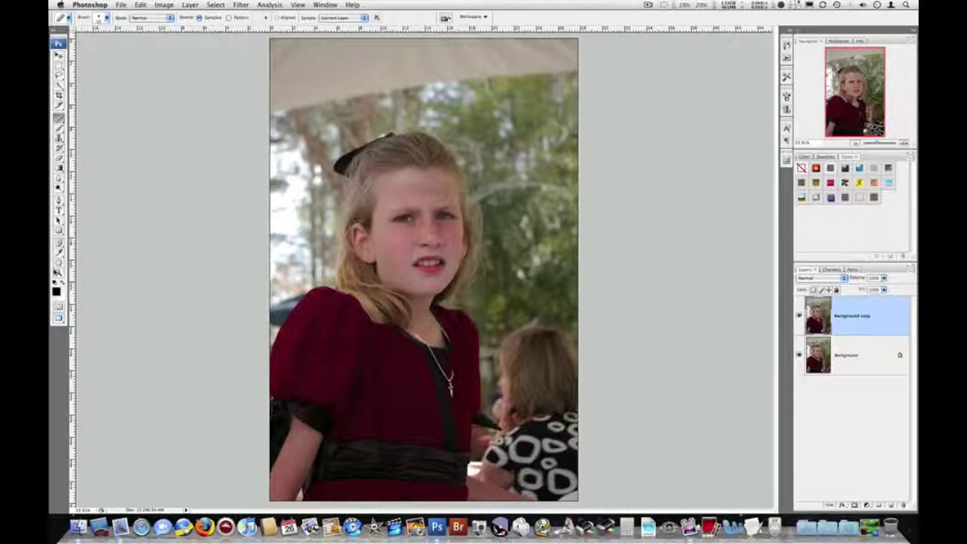
Heal small blemishes along the bridge of the nose and between the eyebrows with the Healing Brush.
key("z")
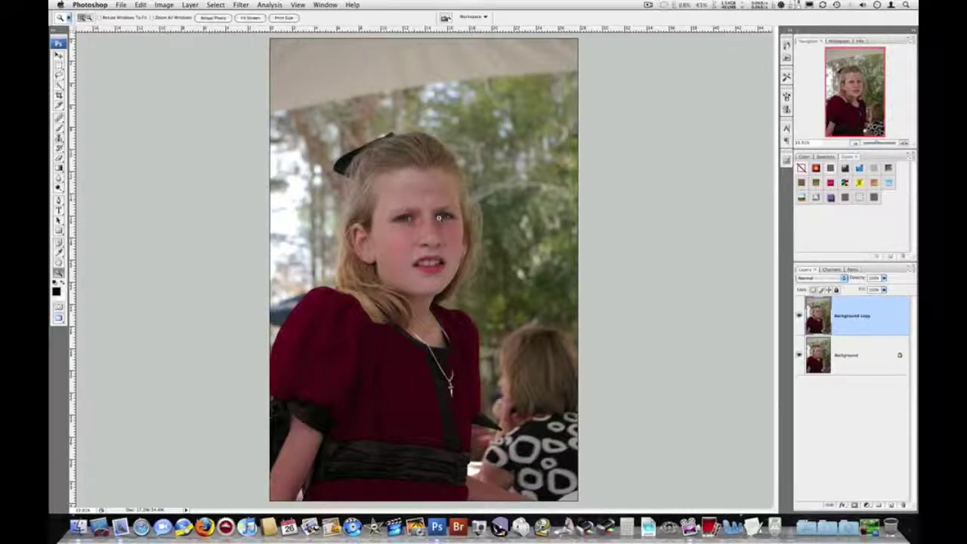
left_click(449, 255)
left_click_drag(450, 256, 452, 257)
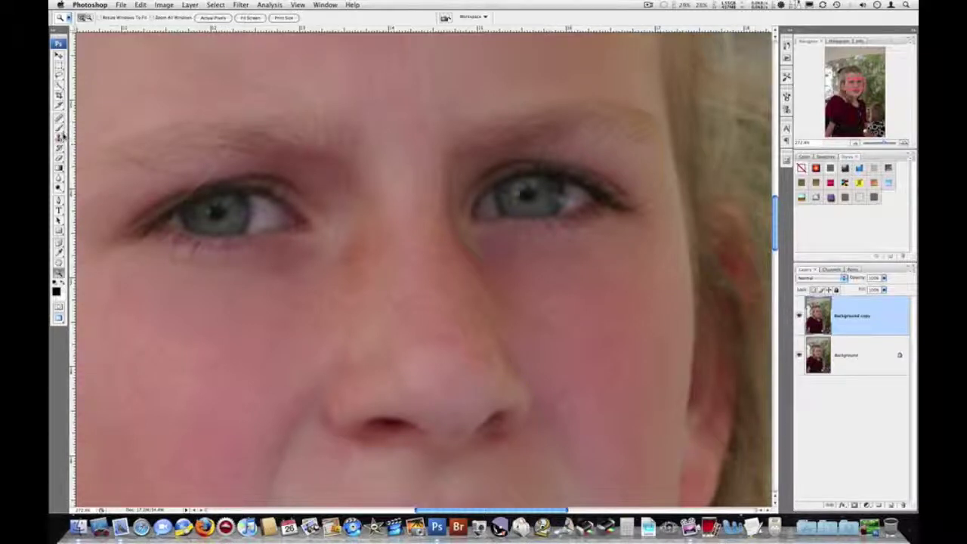
left_click(62, 139)
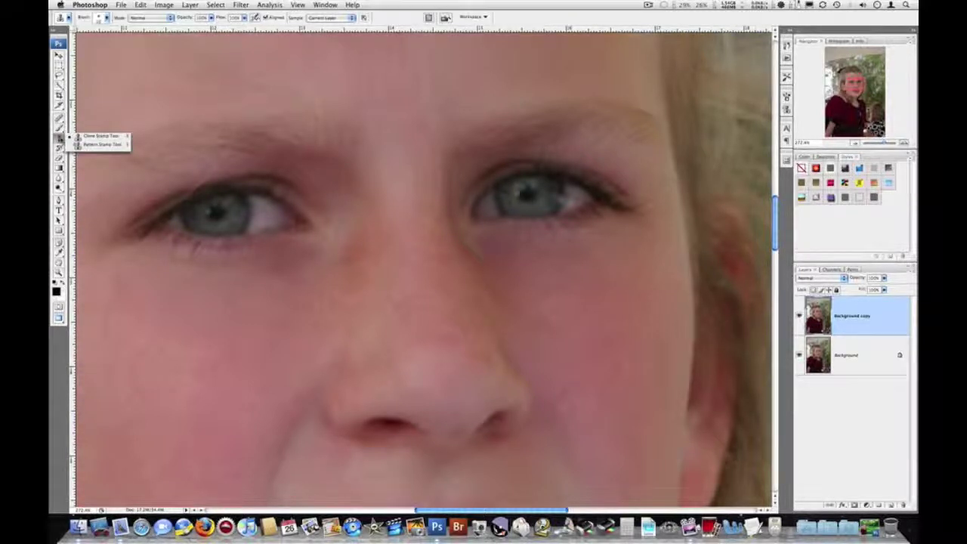
left_click(59, 146)
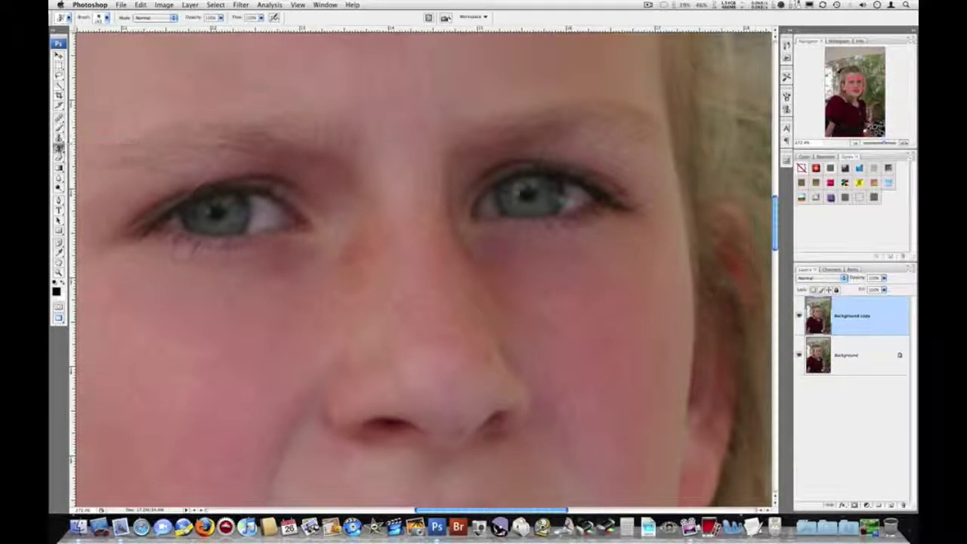
left_click(59, 119)
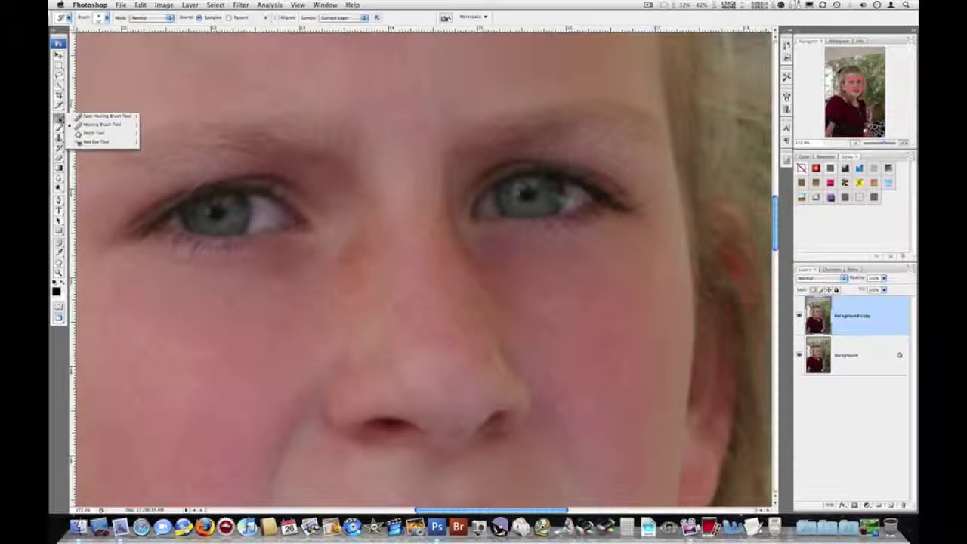
left_click(76, 125)
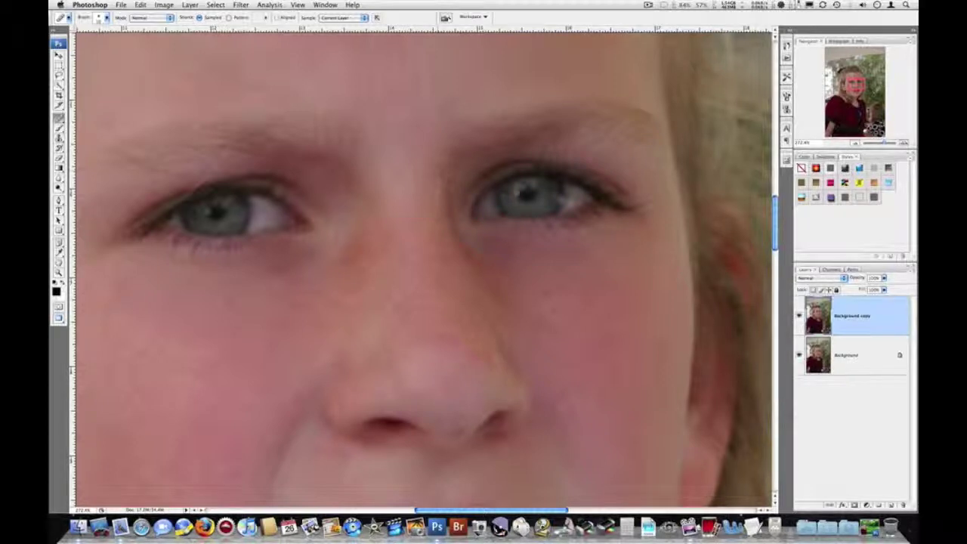
left_click(435, 195)
left_click(414, 286)
left_click(413, 279)
left_click(420, 275)
left_click(418, 253)
left_click(440, 99)
Examine the forehead, eyes and the cheek beside the ear for remaining blemishes.
scroll(216, 129, "up", 5)
scroll(285, 140, "down", 8)
scroll(285, 141, "left", 3)
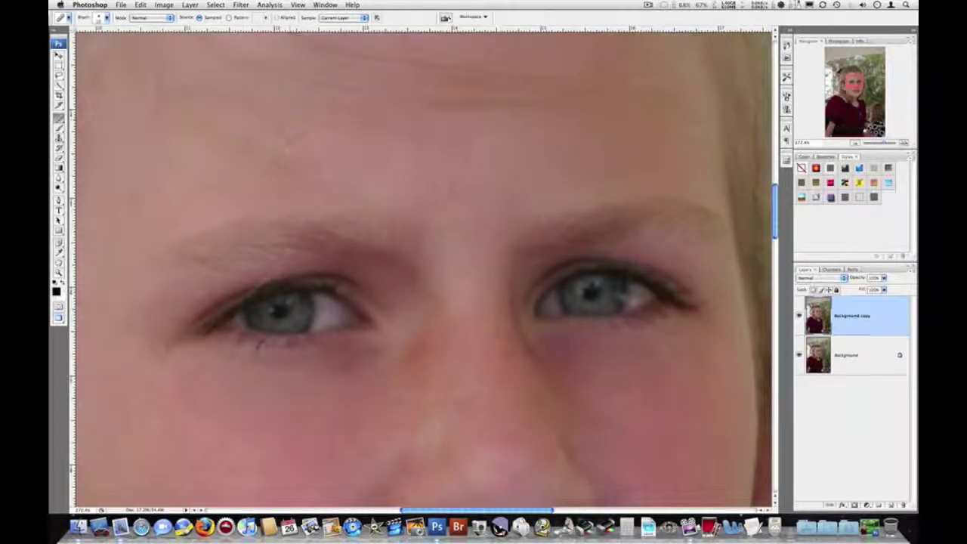
scroll(287, 147, "left", 4)
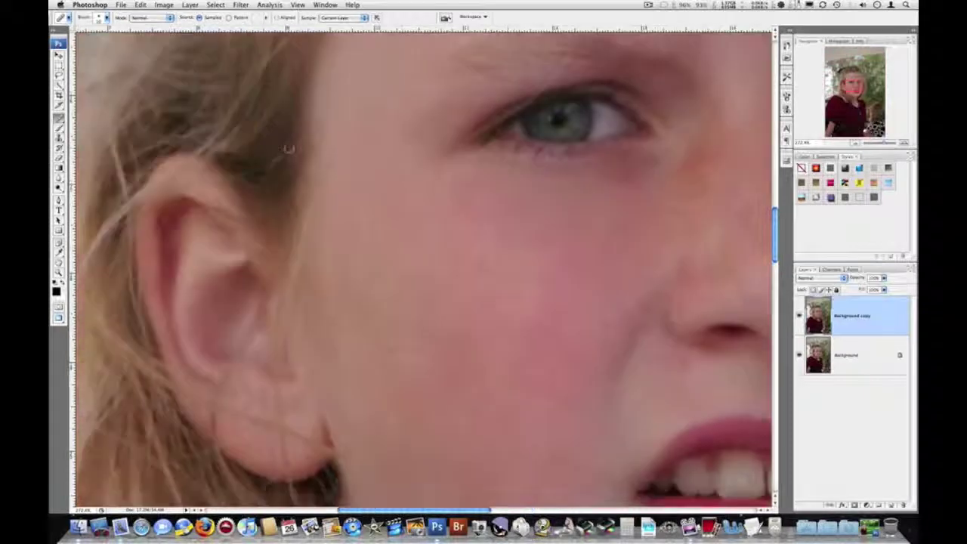
scroll(287, 147, "right", 2)
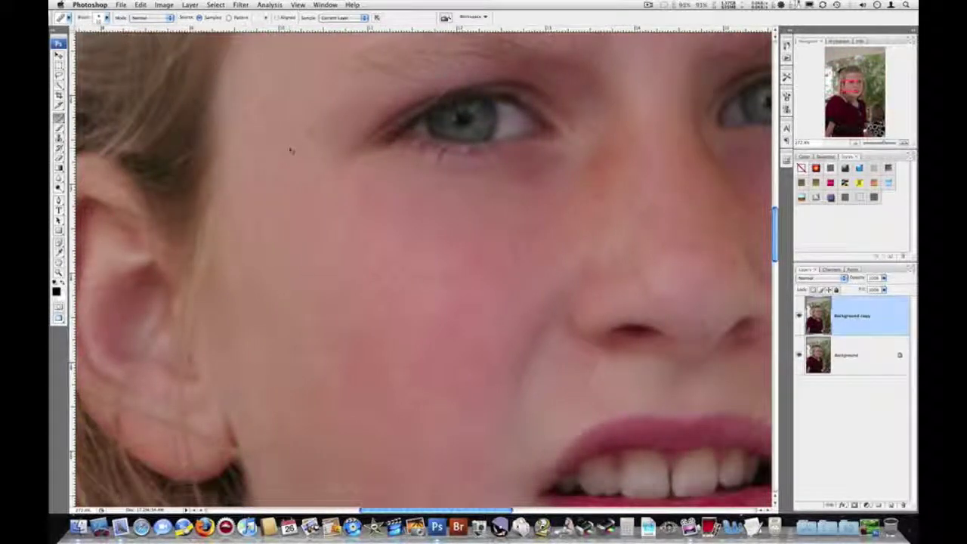
Compare the full portrait before and after retouching by repeatedly hiding and showing the Background copy layer, leaving it shown.
key("super+0")
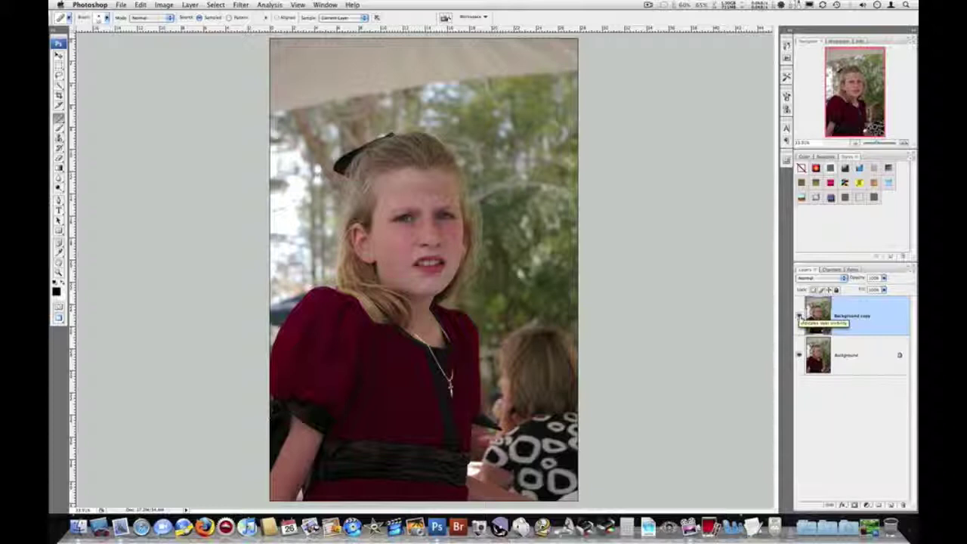
left_click(799, 317)
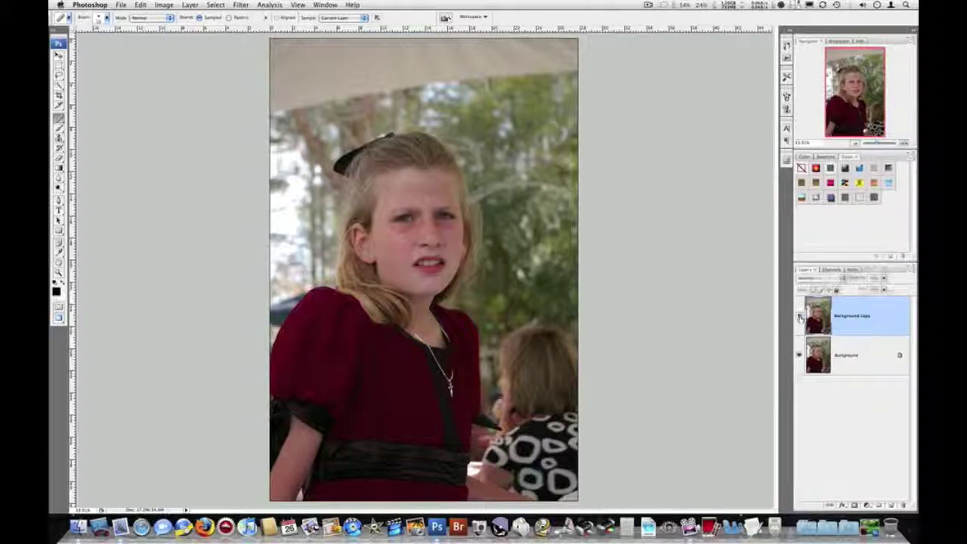
left_click(799, 318)
left_click(799, 317)
left_click(799, 317)
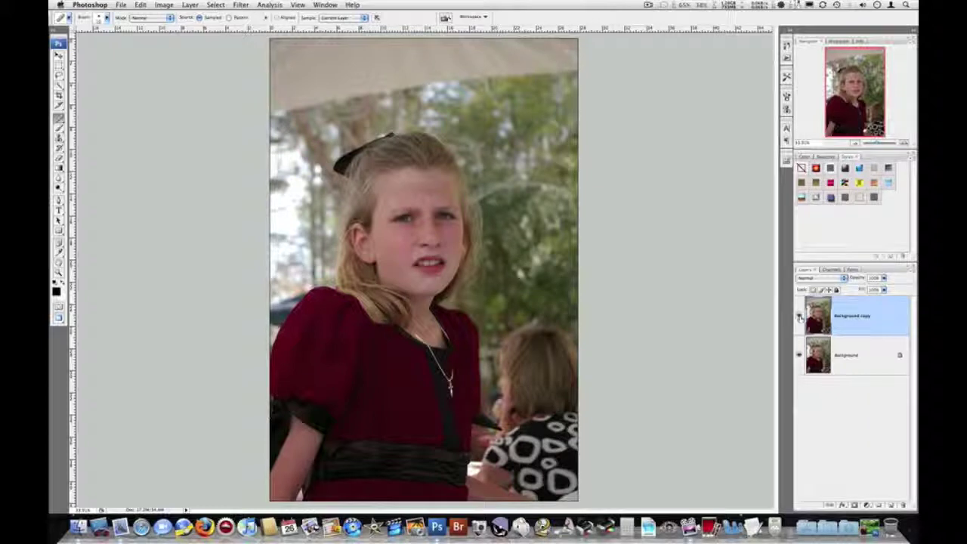
left_click(799, 317)
left_click(799, 317)
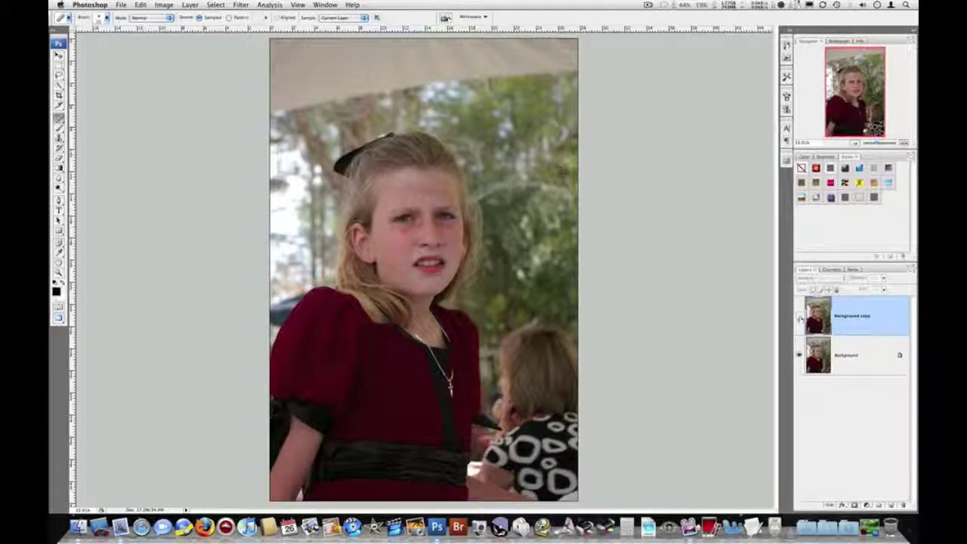
left_click(799, 318)
left_click(799, 317)
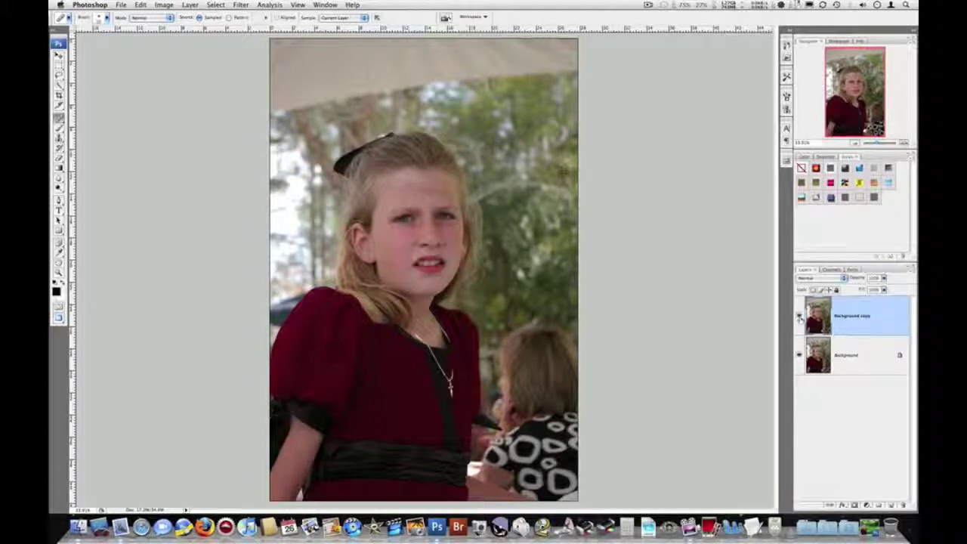